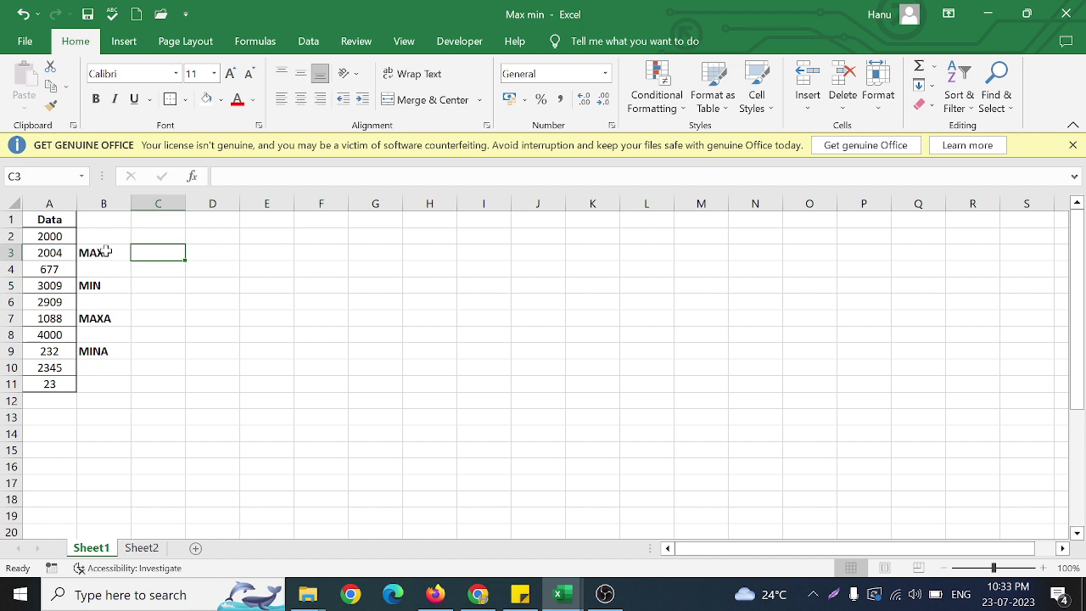
Enter =MAX(A2:A11) in C3 beside the MAX label, giving 4000.
left_click(106, 252)
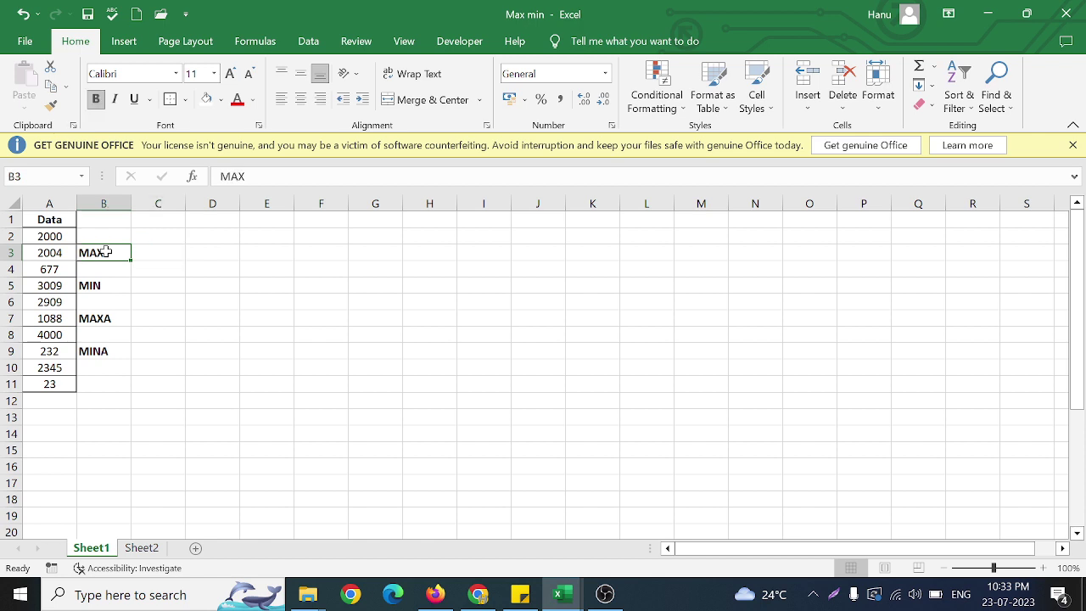
left_click(102, 283)
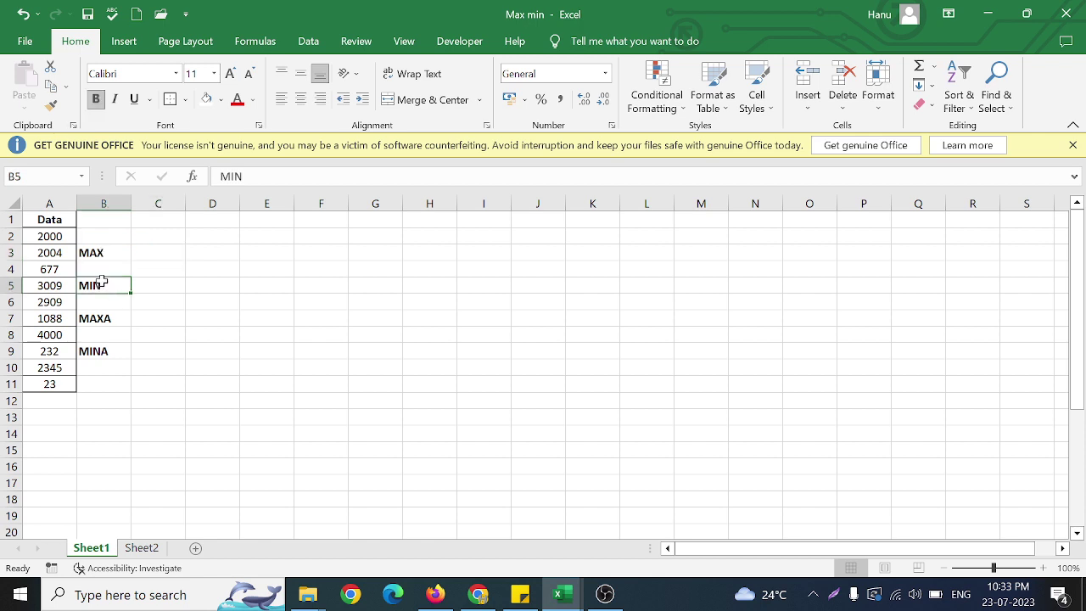
left_click_drag(114, 316, 119, 358)
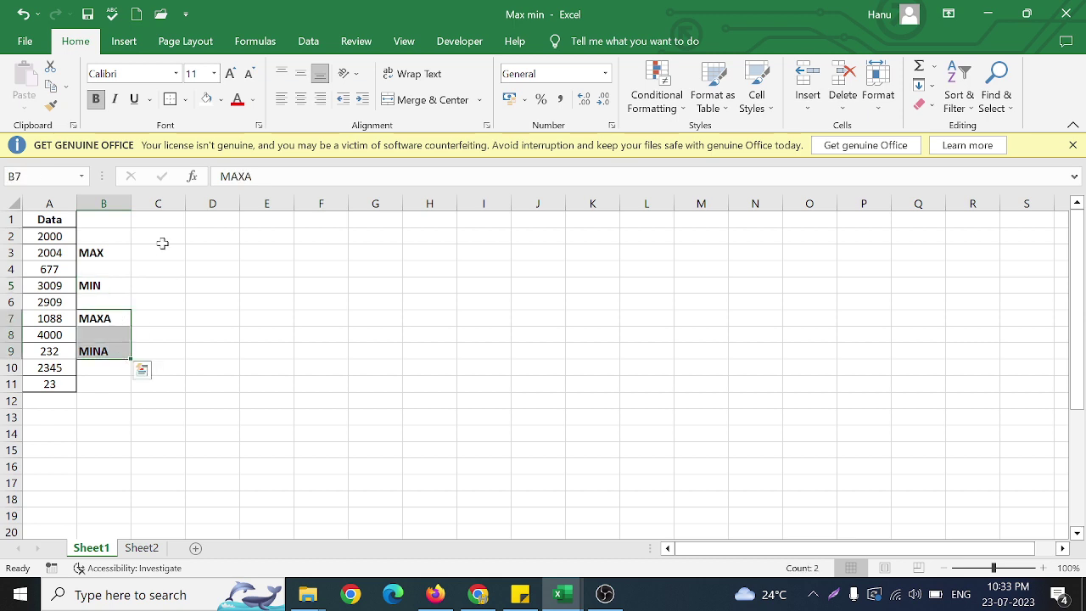
left_click(162, 251)
type("=max")
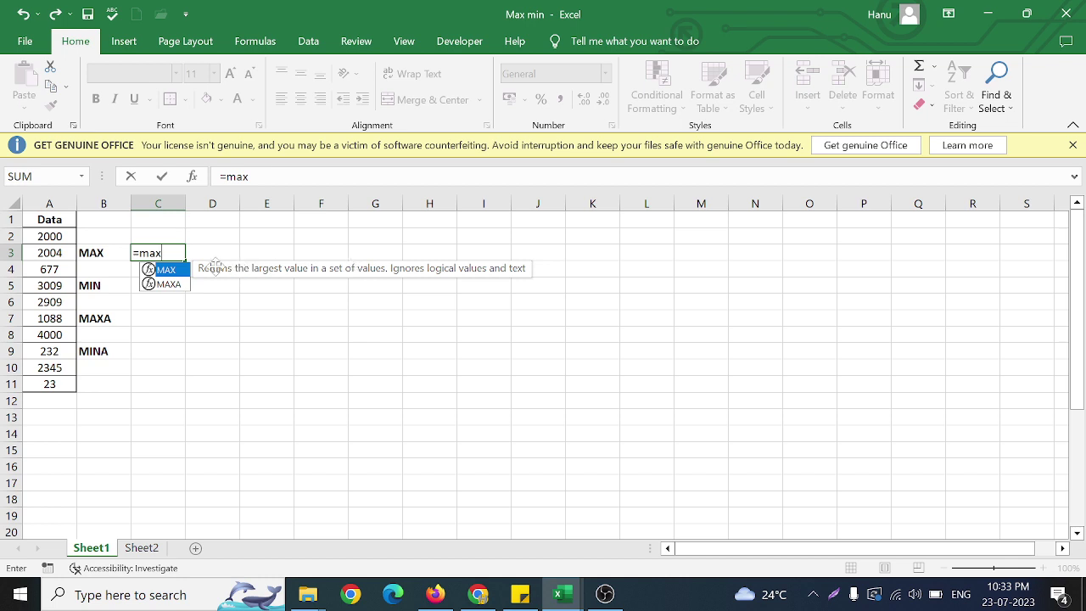
type("(")
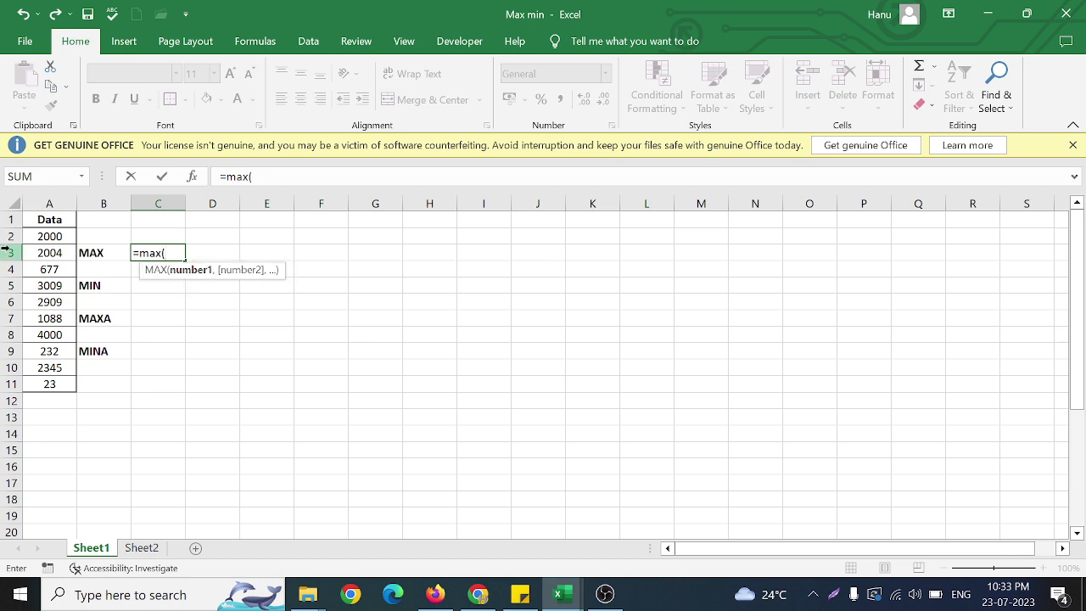
left_click_drag(49, 236, 49, 384)
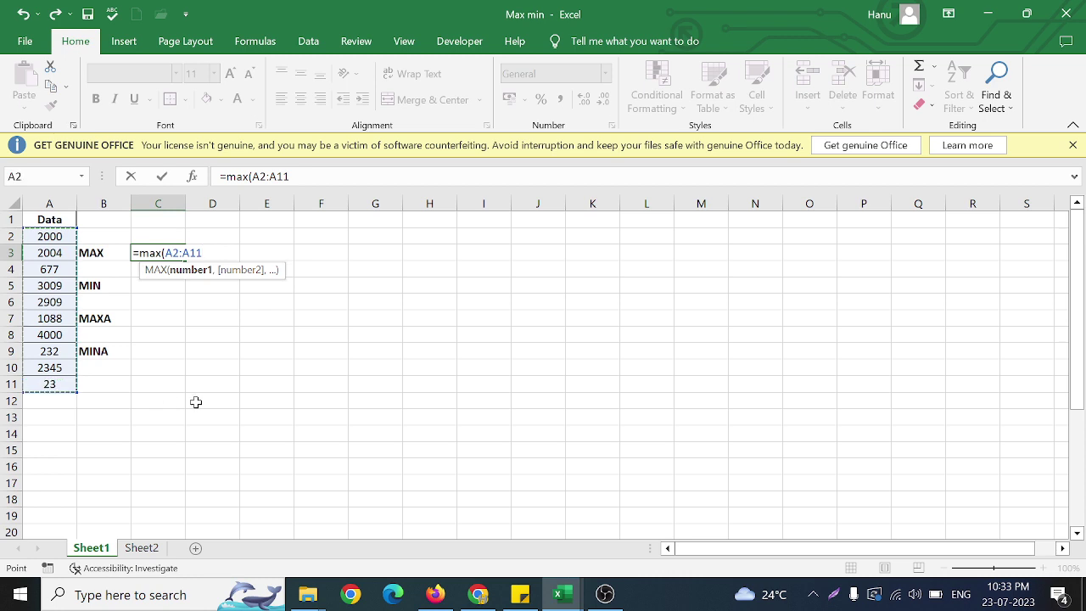
type(")")
key("Return")
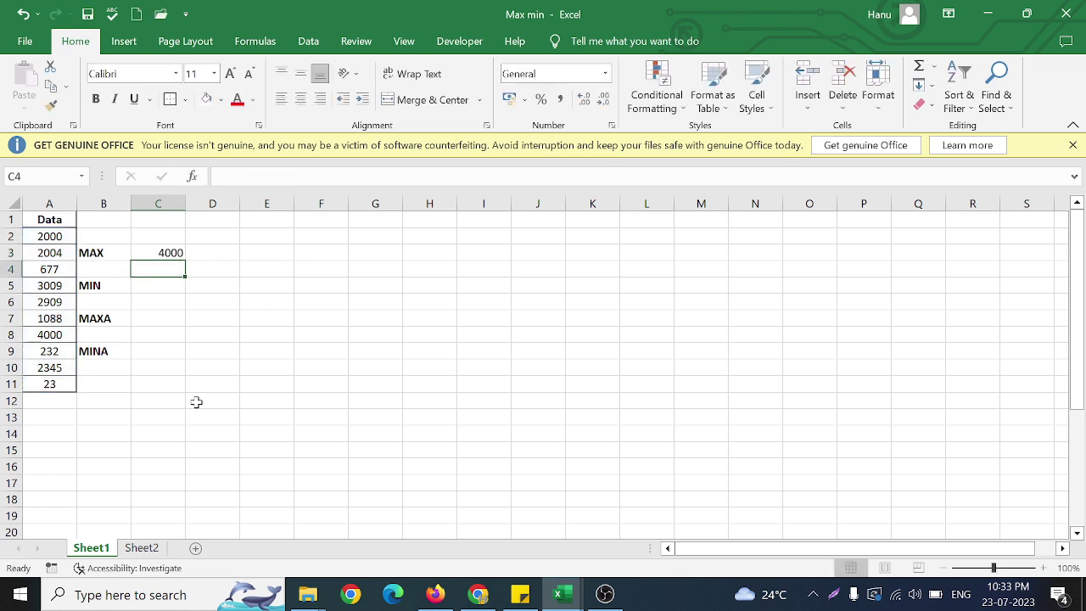
Enter =MIN(A2:A11) in C5 beside the MIN label, giving 23.
left_click(153, 284)
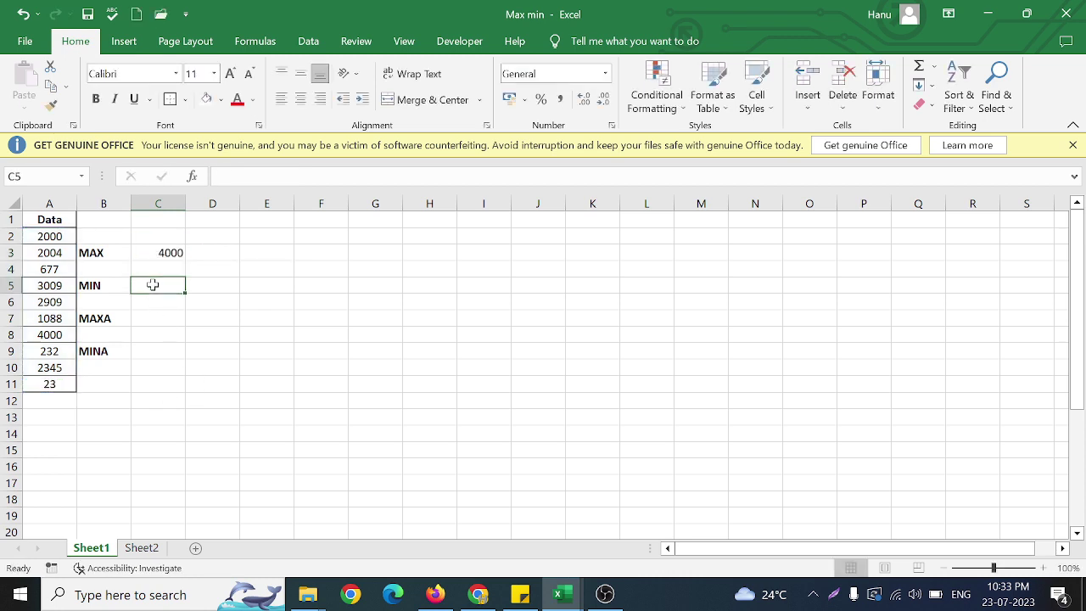
type("=")
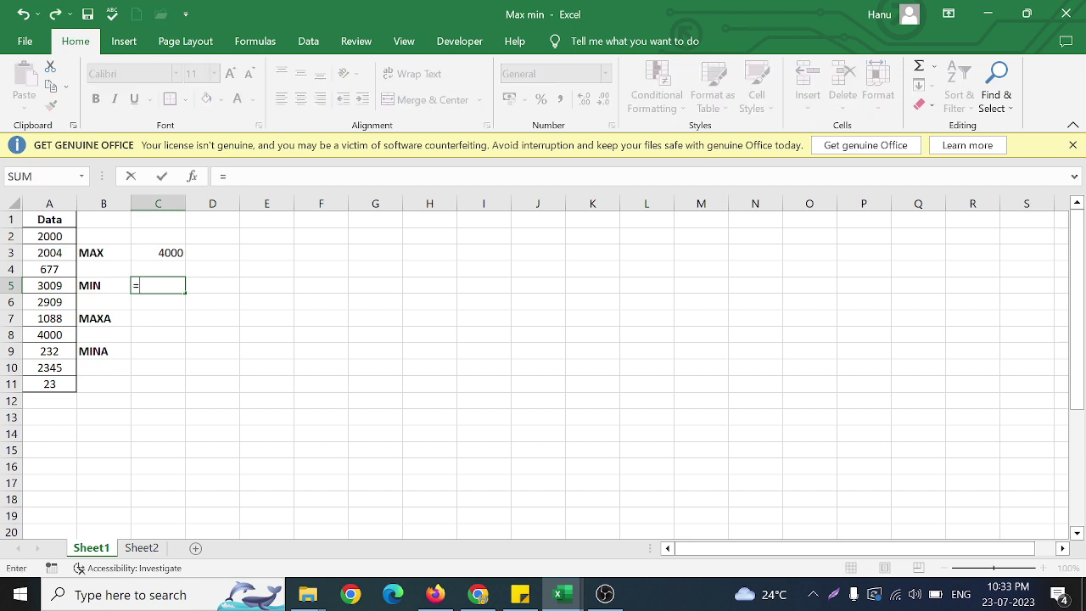
type("min")
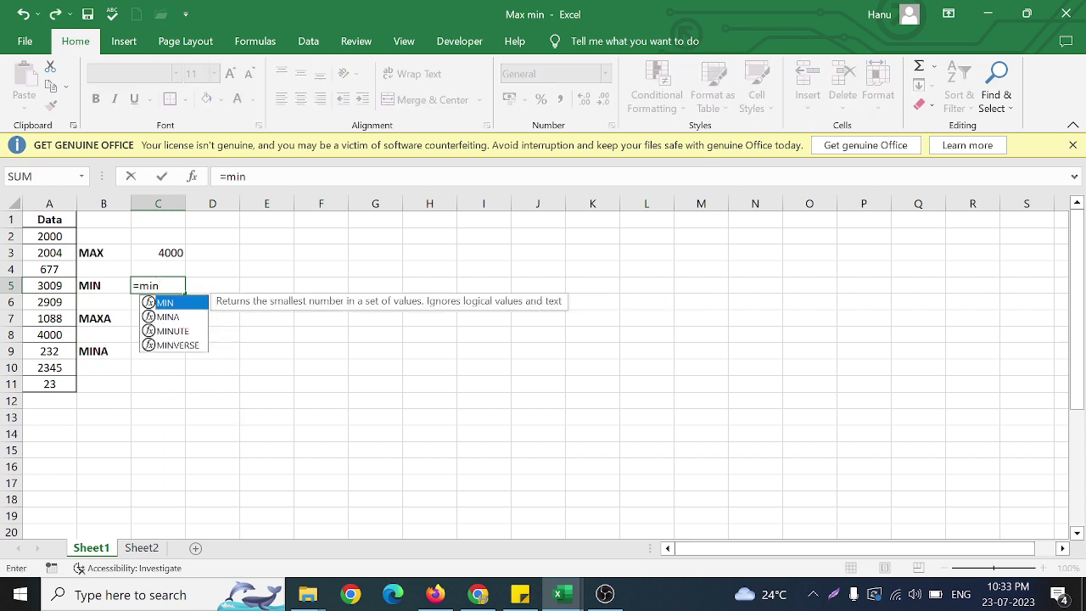
key("Tab")
left_click_drag(61, 237, 65, 385)
type(")")
key("Return")
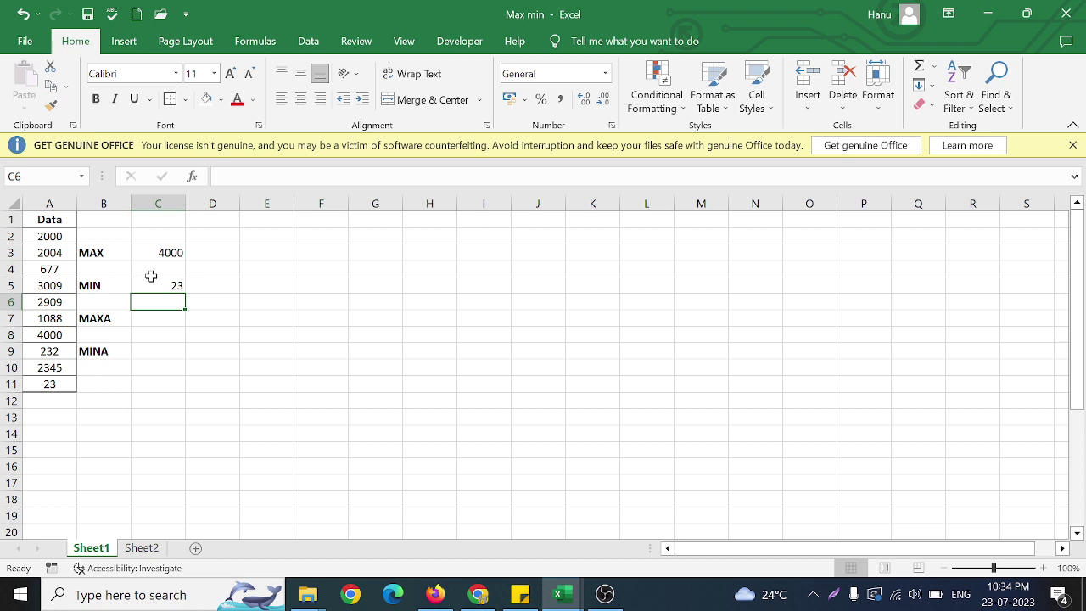
Type the plain word max into cell E3.
left_click(114, 254)
left_click(120, 286)
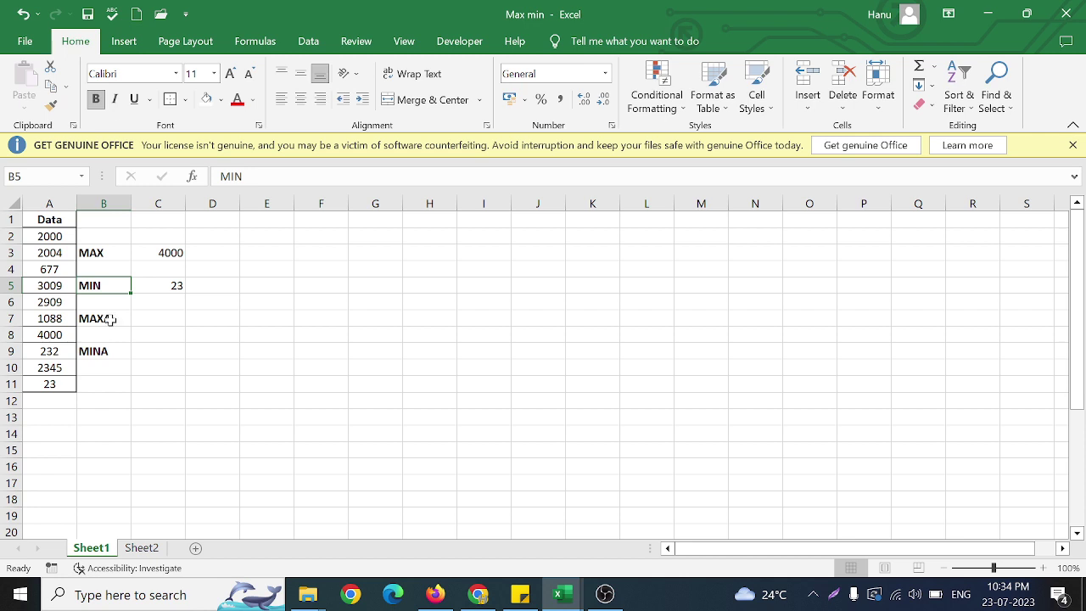
left_click(110, 350)
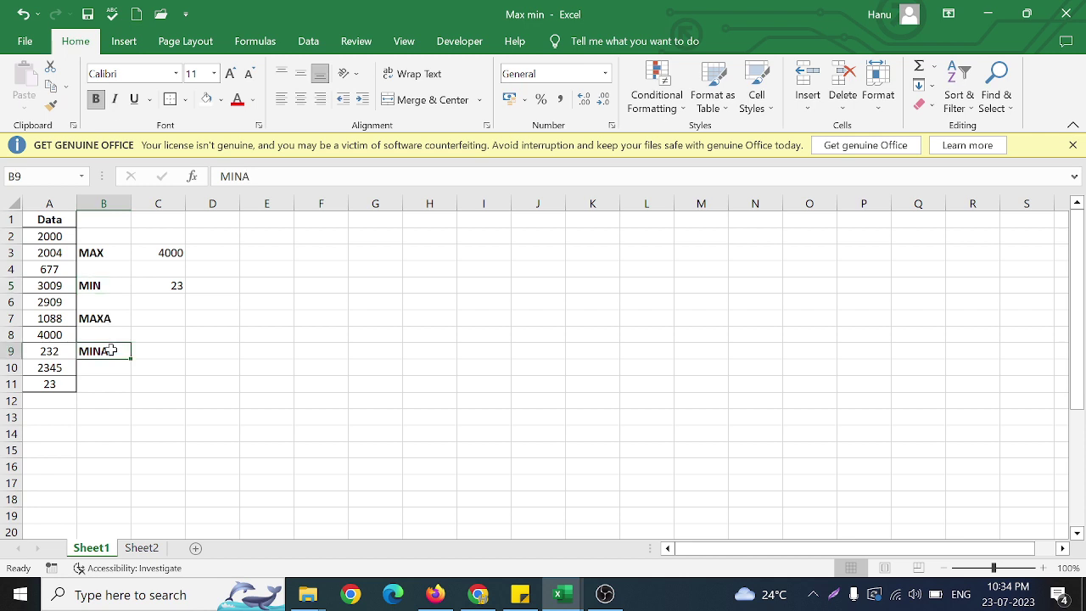
left_click(257, 253)
type("max")
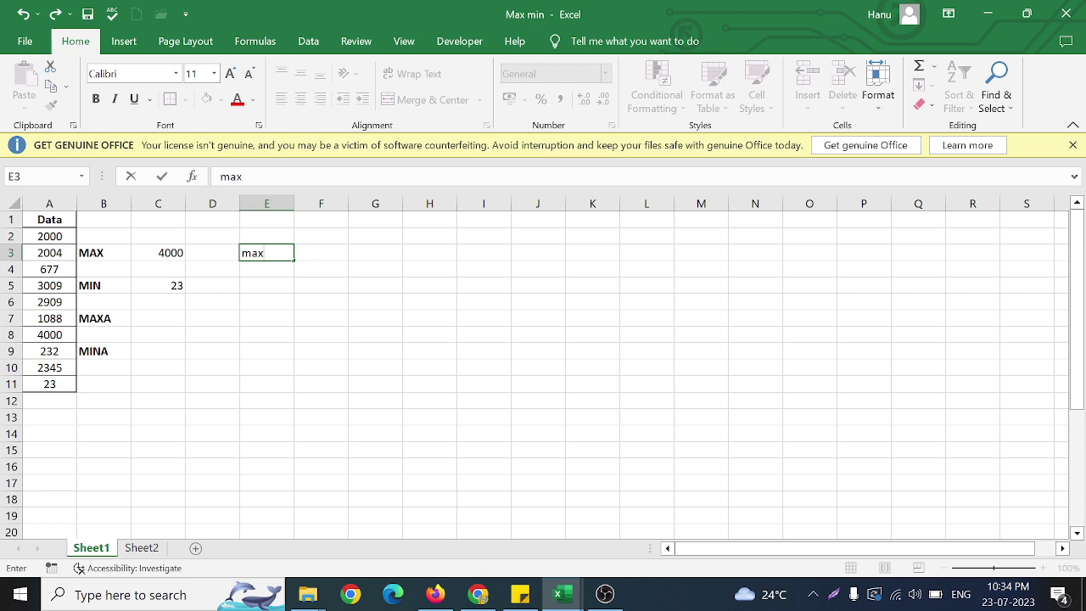
key("Return")
Start a =max formula in E3, then cancel it so E3 keeps the text.
left_click(272, 252)
type("=max")
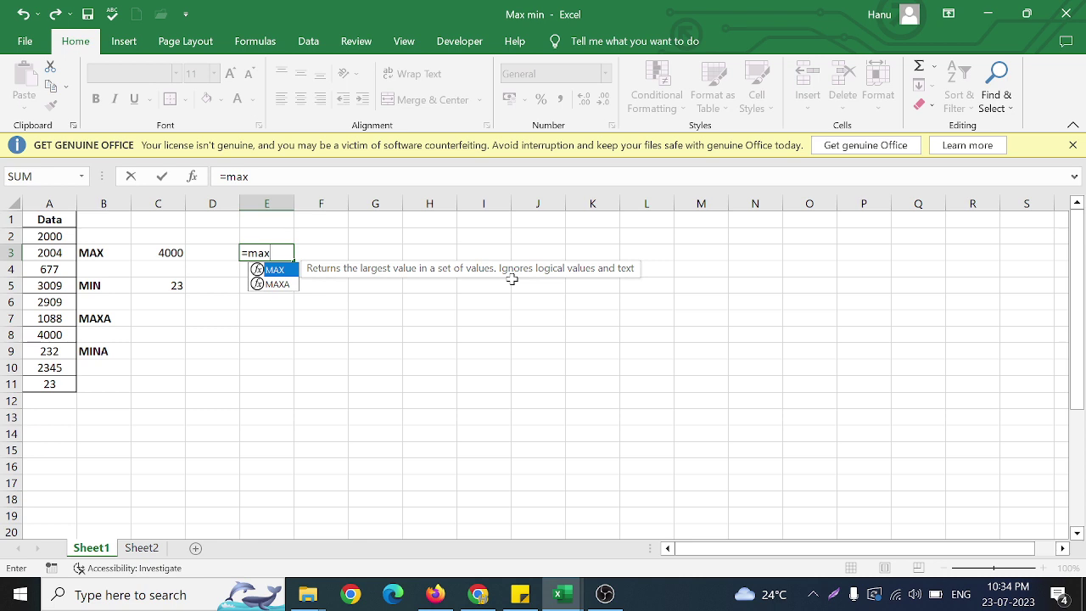
key("Escape")
key("Escape")
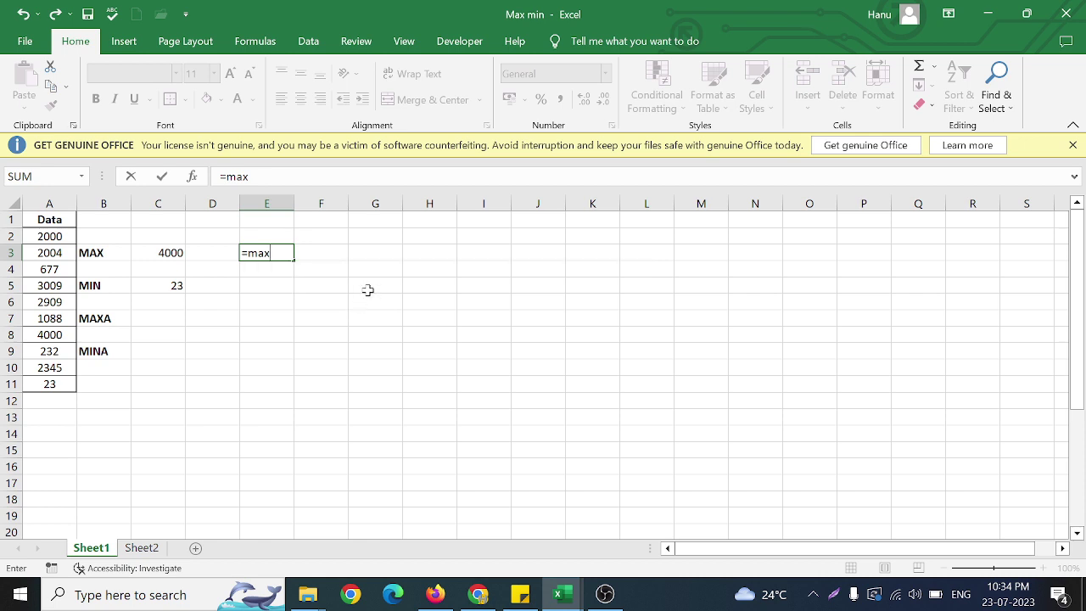
Enter =MAXA over the Data column in C7, giving 4000.
left_click(166, 318)
type("=max")
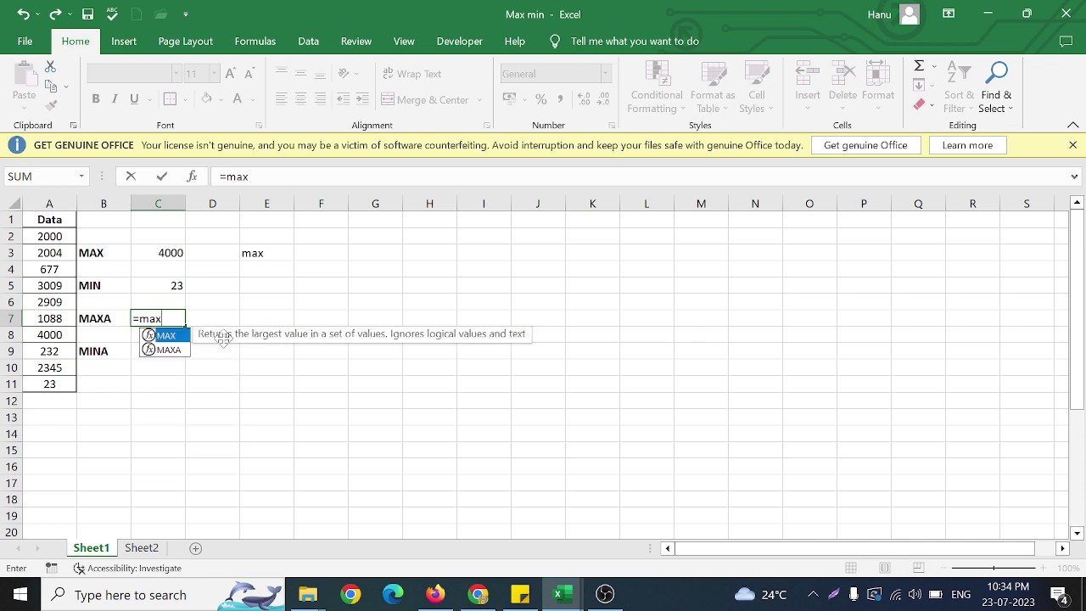
type("a(")
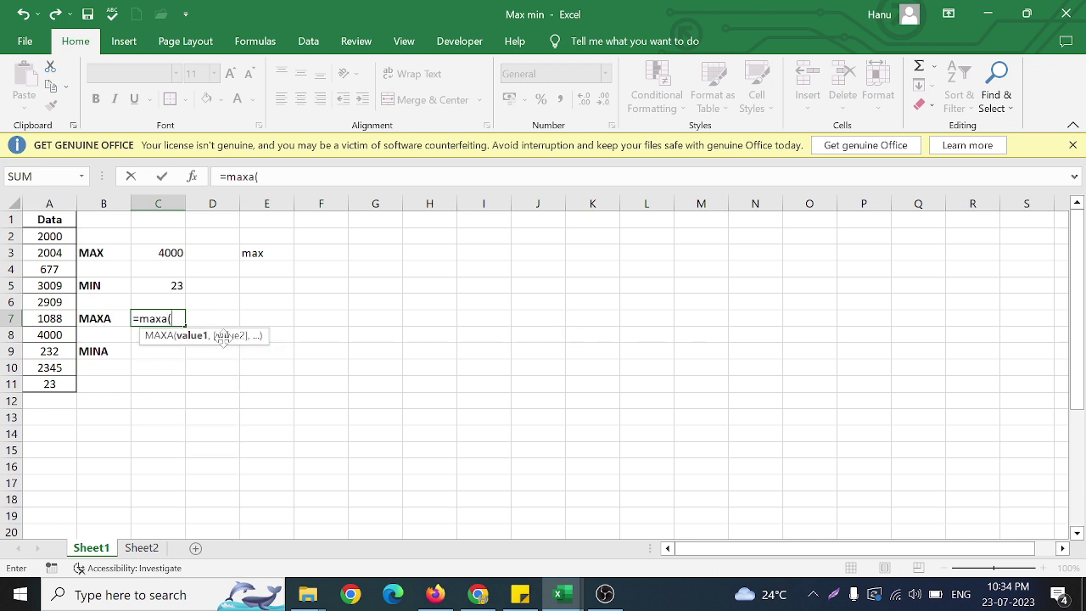
left_click_drag(59, 238, 55, 386)
type(")")
key("Return")
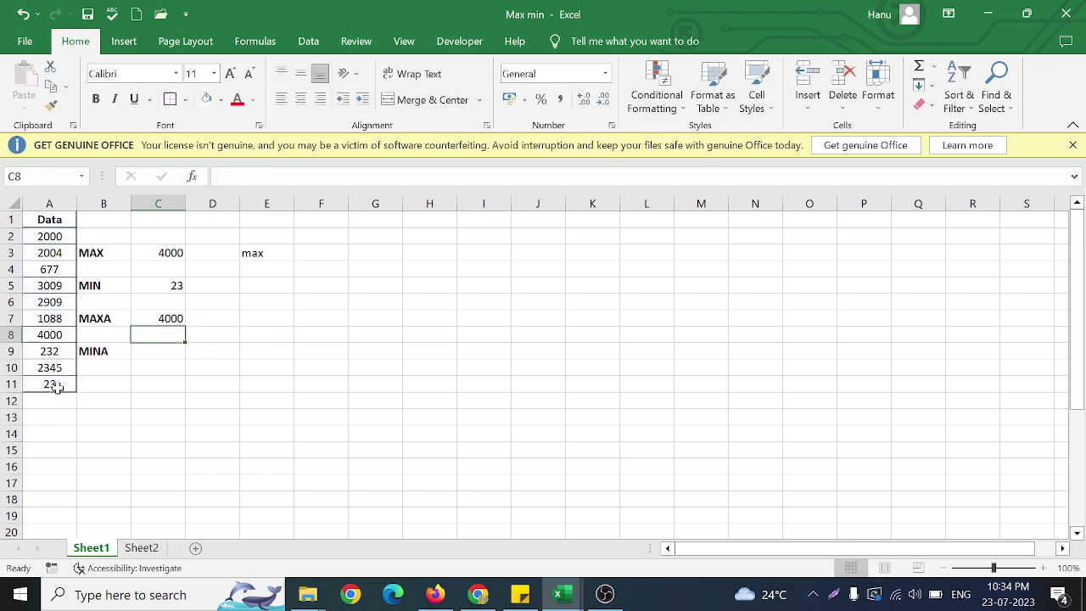
Enter =MINA over the Data column in C9, giving 23, then select results C3:C9.
left_click(146, 351)
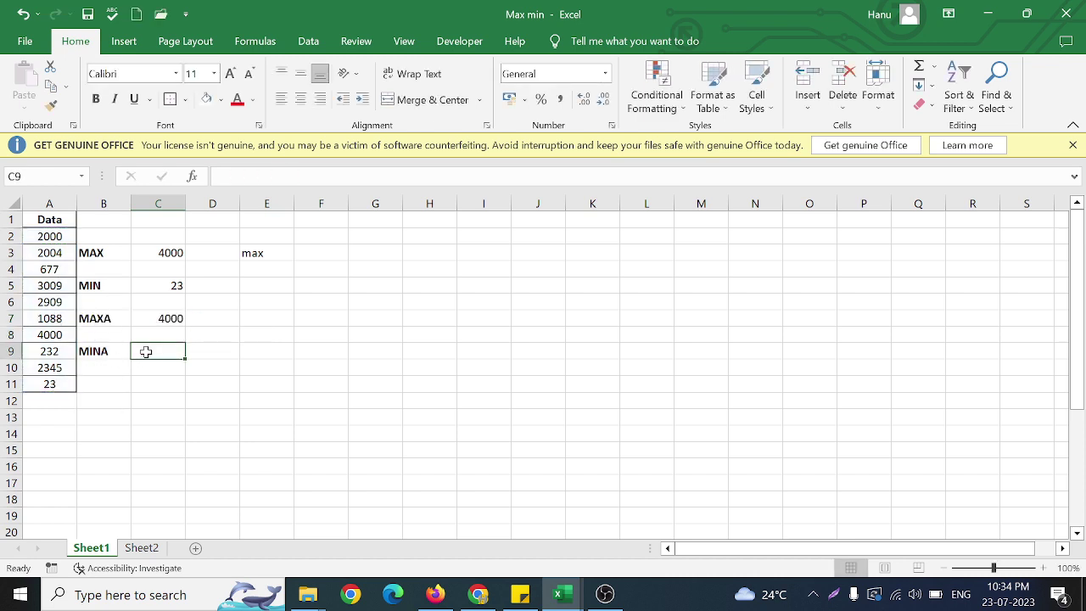
type("=")
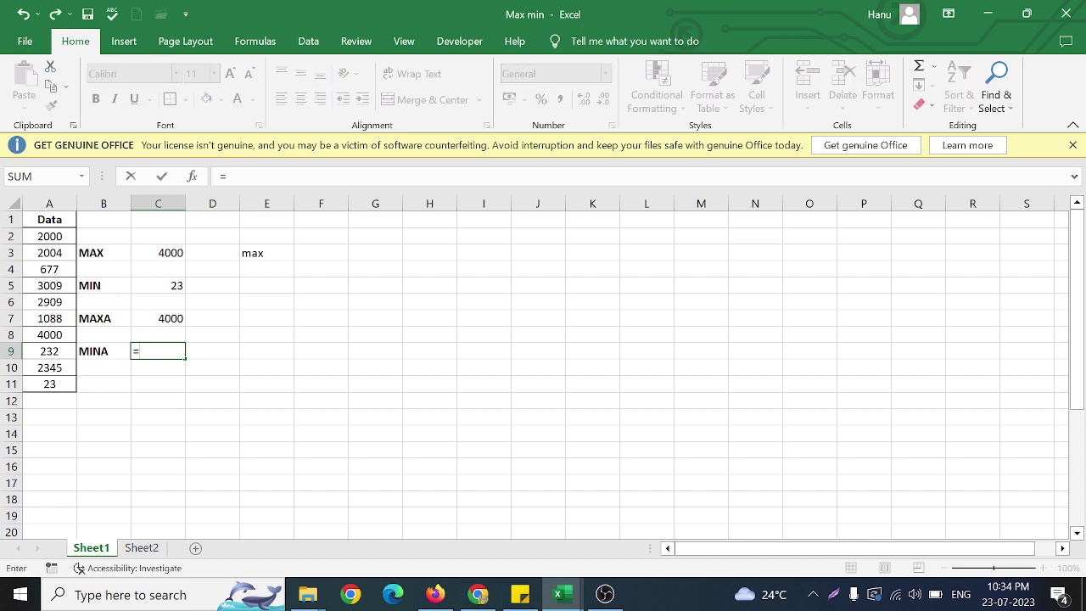
type("min")
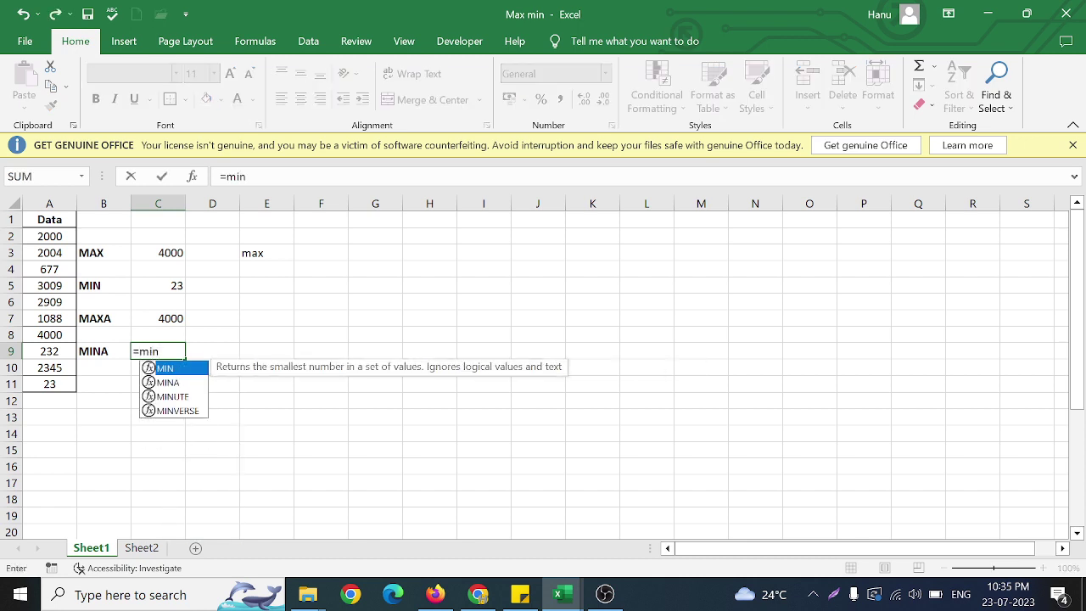
type("a")
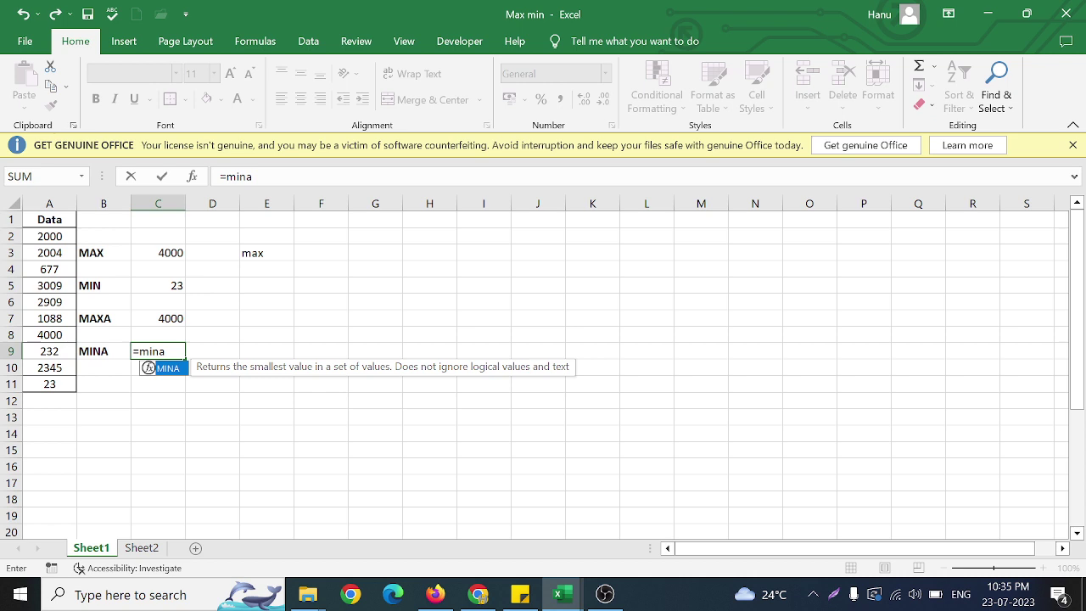
type("(")
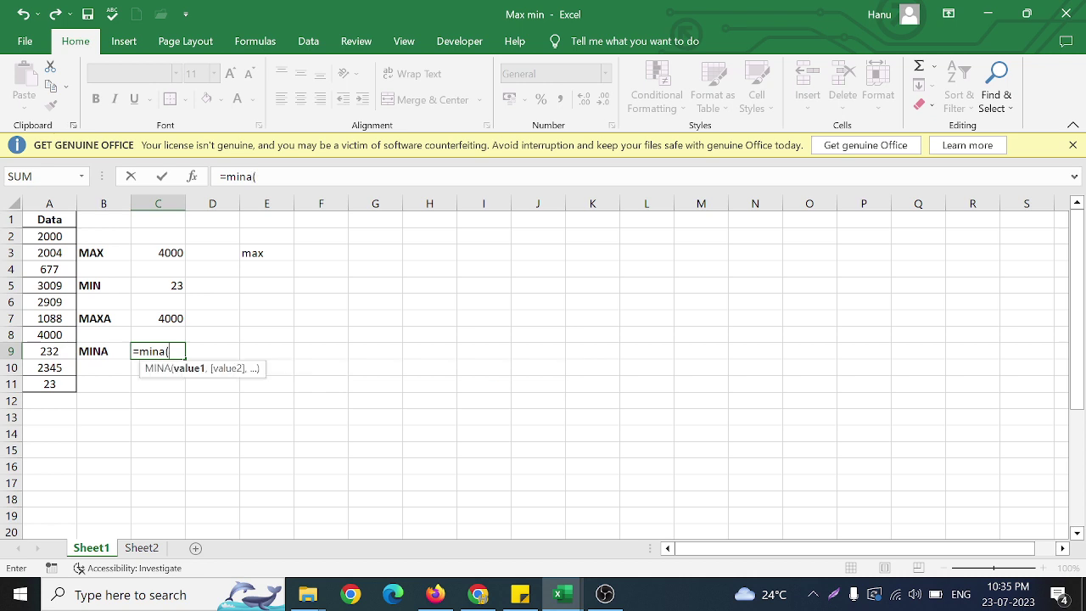
left_click(64, 239)
left_click_drag(65, 253, 66, 385)
type(")")
key("Return")
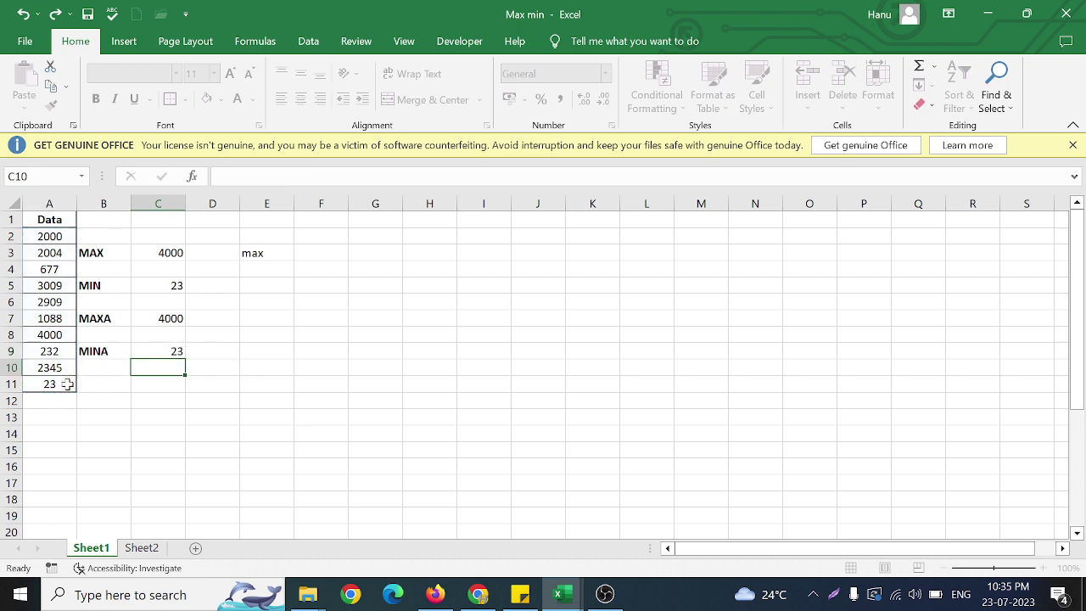
left_click_drag(170, 253, 171, 353)
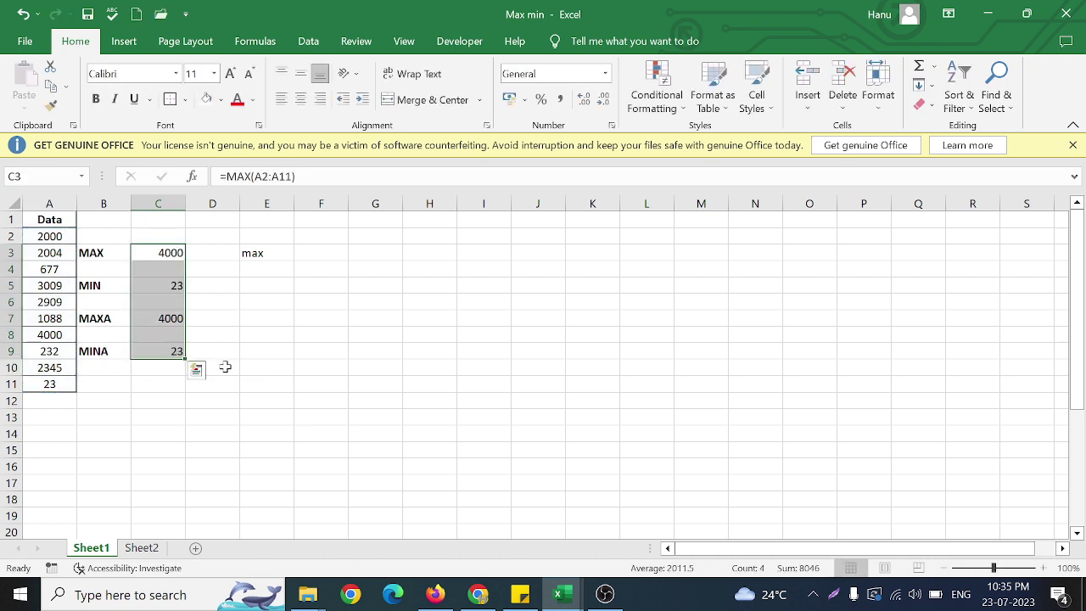
In the second table, enter =MAX(A22:A30) in C23, giving 0.99.
scroll(220, 369, "down", 5)
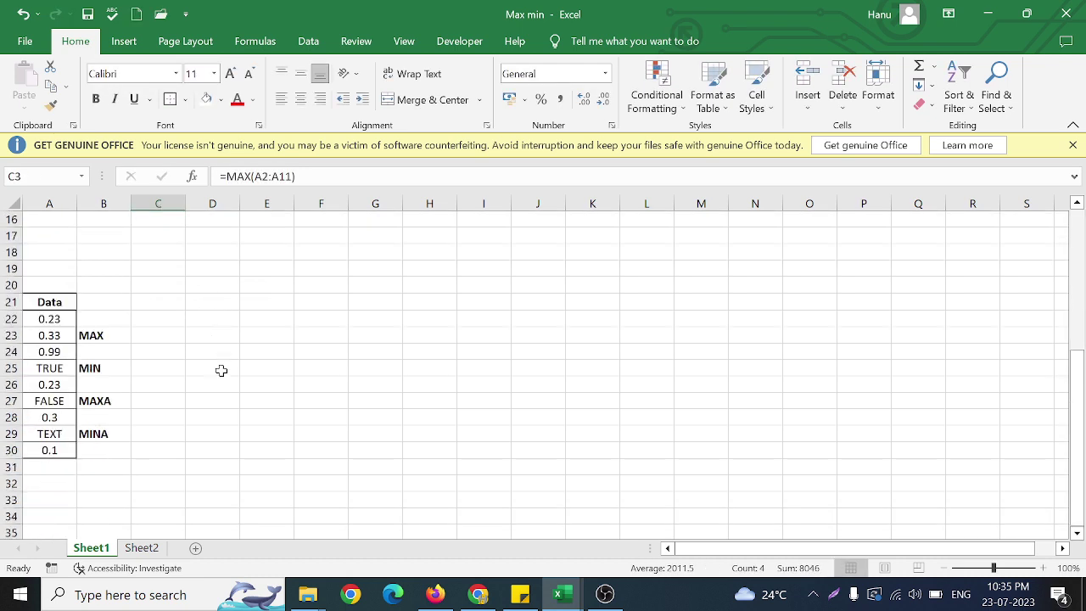
left_click(148, 337)
type("=")
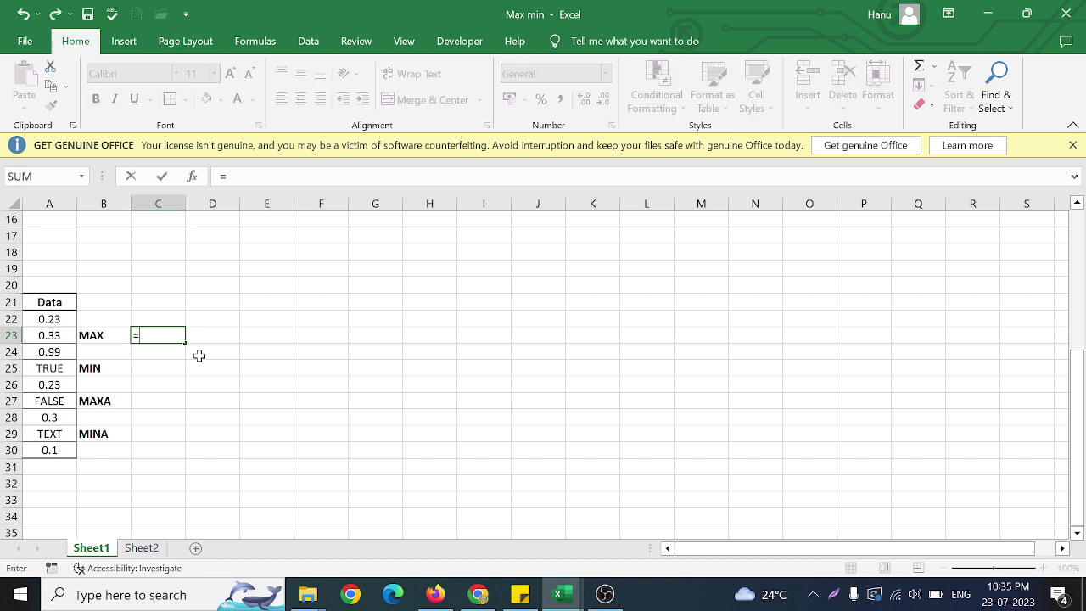
type("ma")
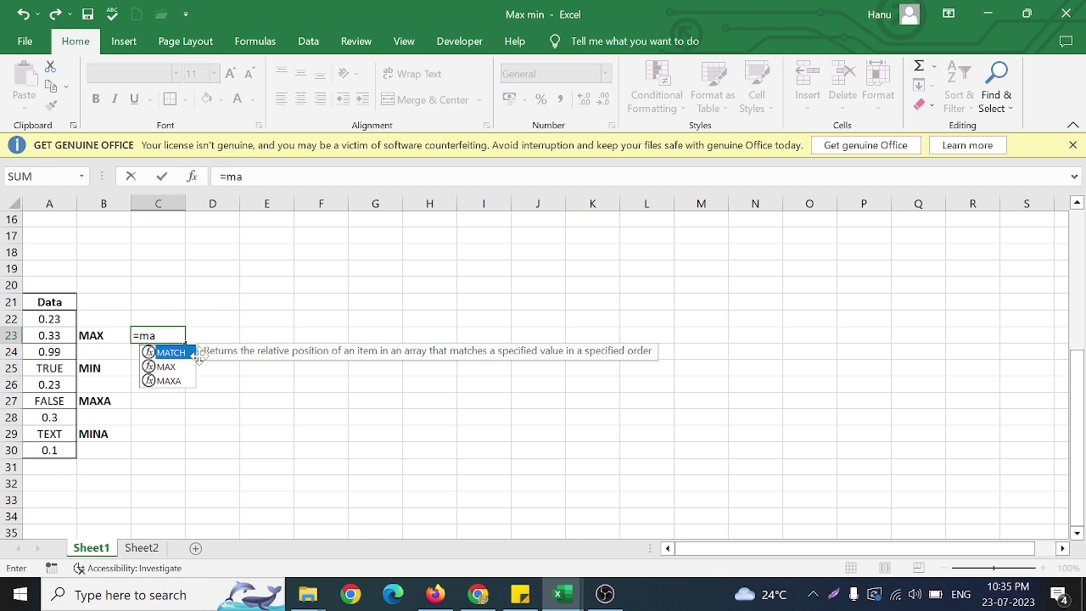
type("x")
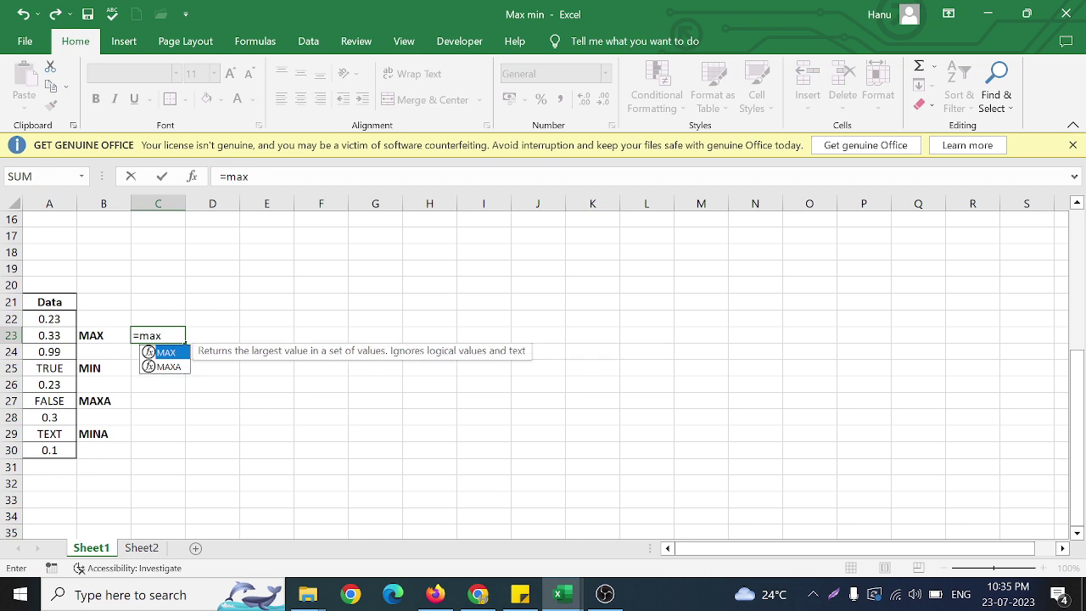
type("(")
left_click_drag(49, 319, 54, 447)
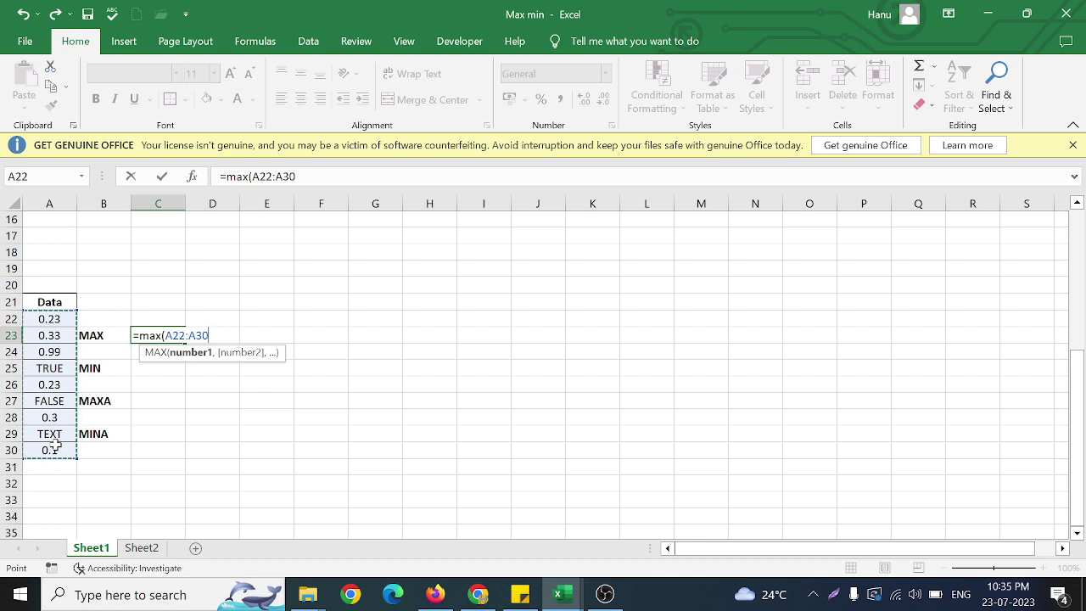
key("Return")
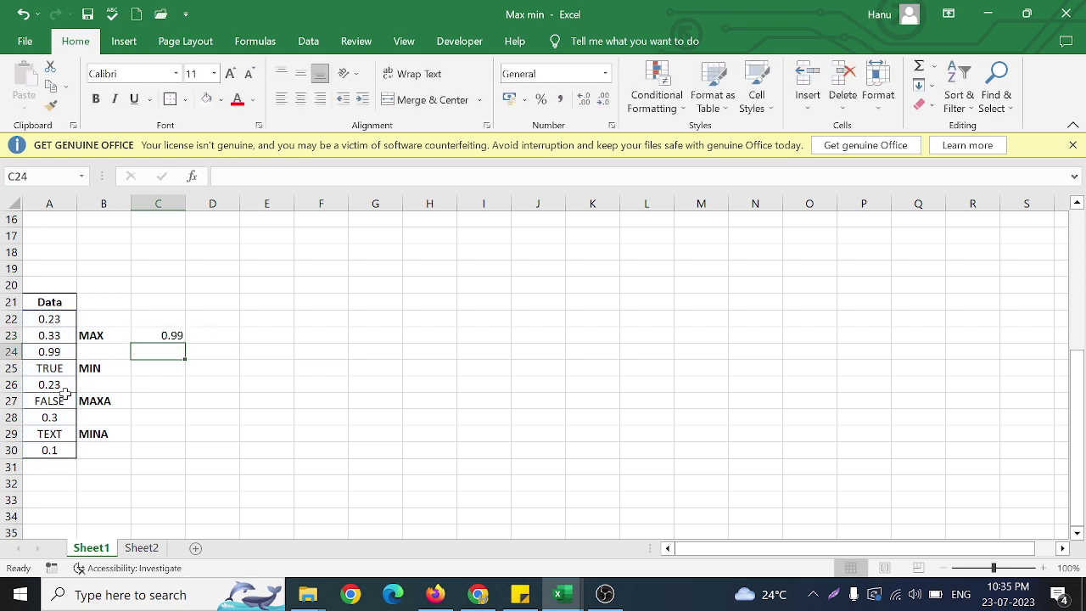
Enter =MIN(A22:A30) in C25, giving 0.1.
left_click(148, 372)
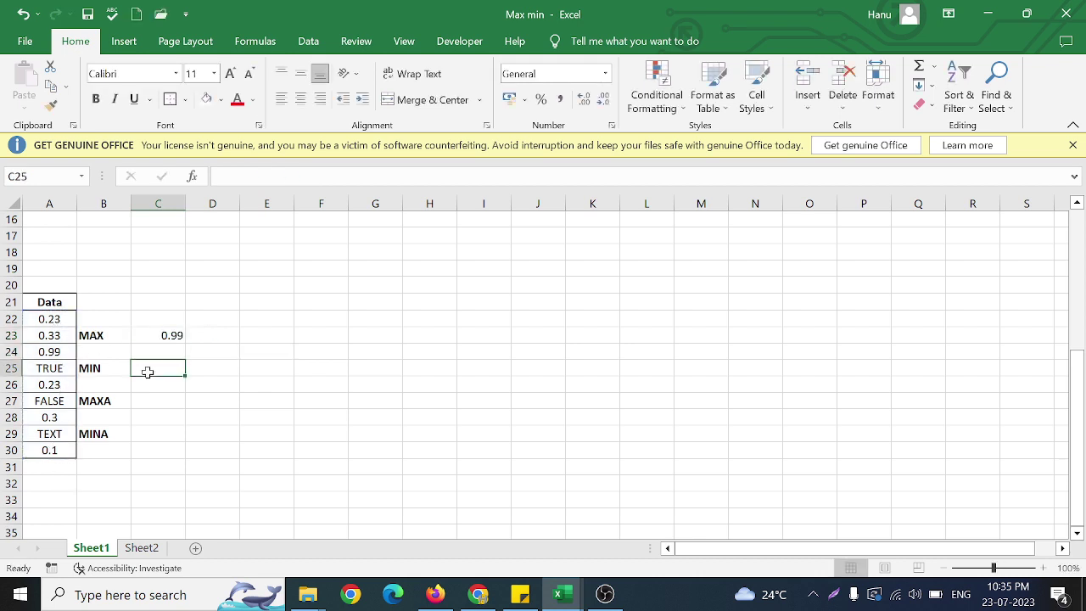
type("=min")
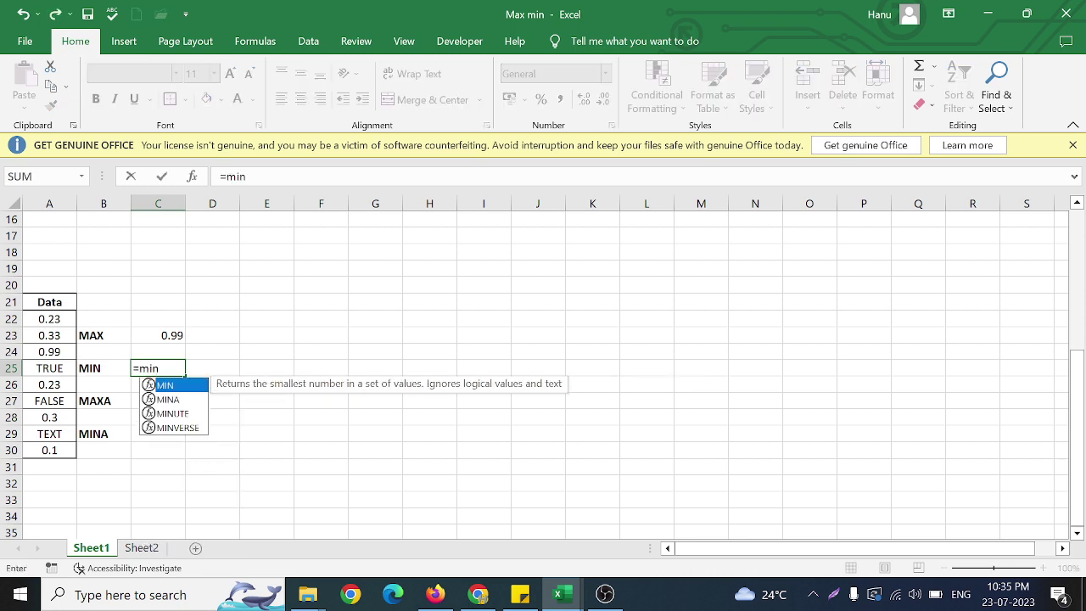
type("(")
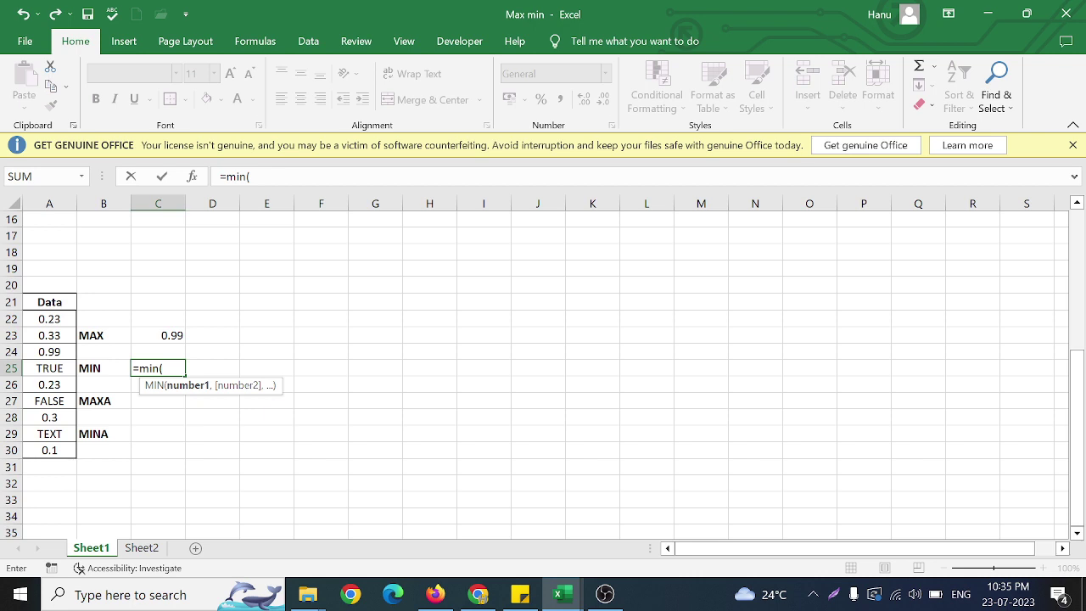
left_click_drag(68, 319, 65, 447)
type(")")
key("Return")
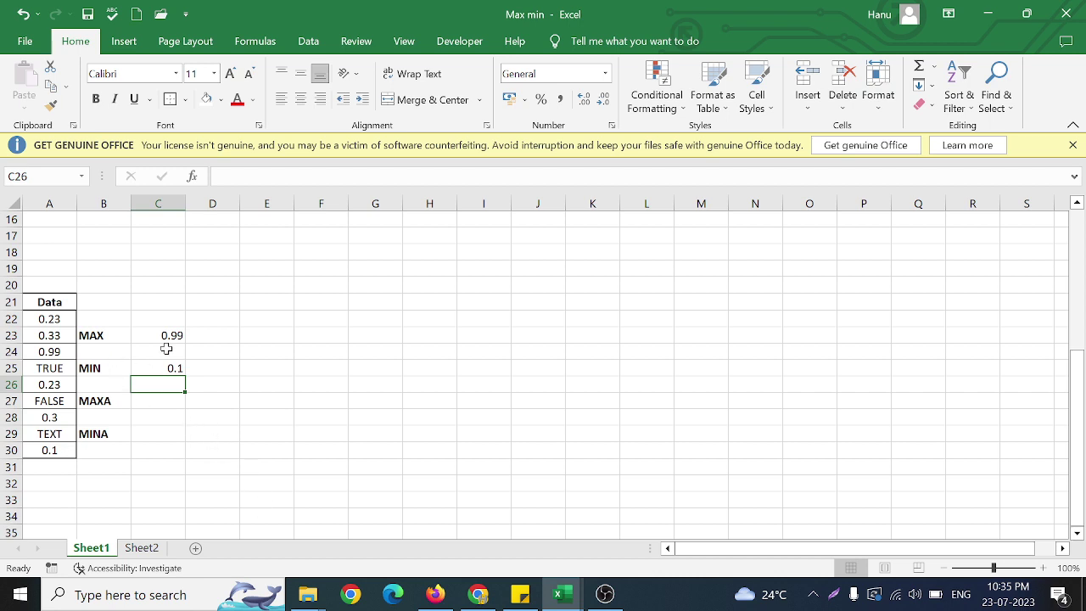
Start a formula in C27, then cancel it.
left_click(164, 400)
type("=")
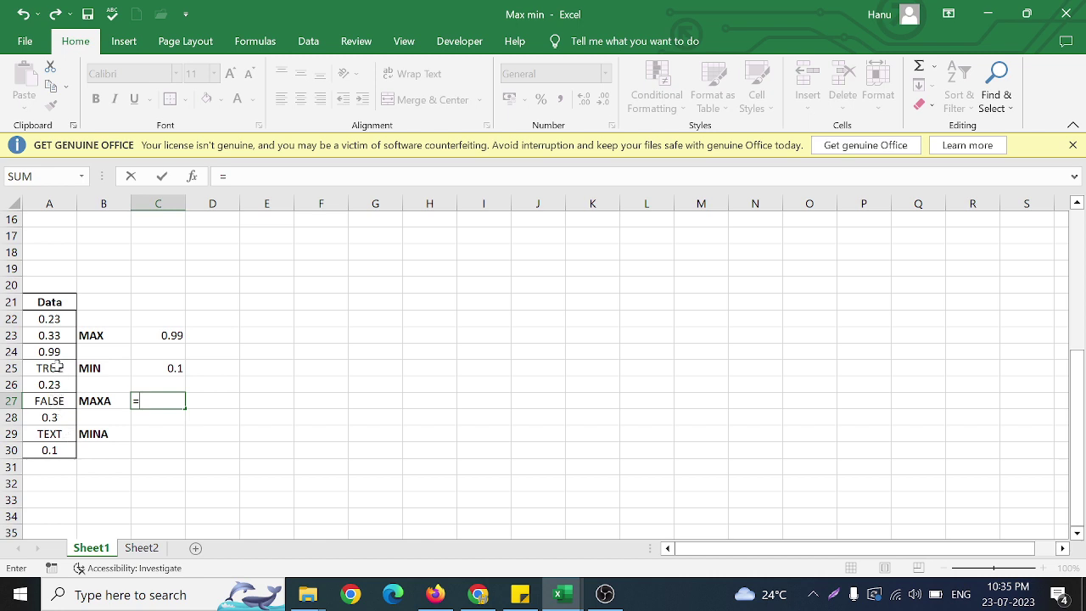
left_click(365, 340)
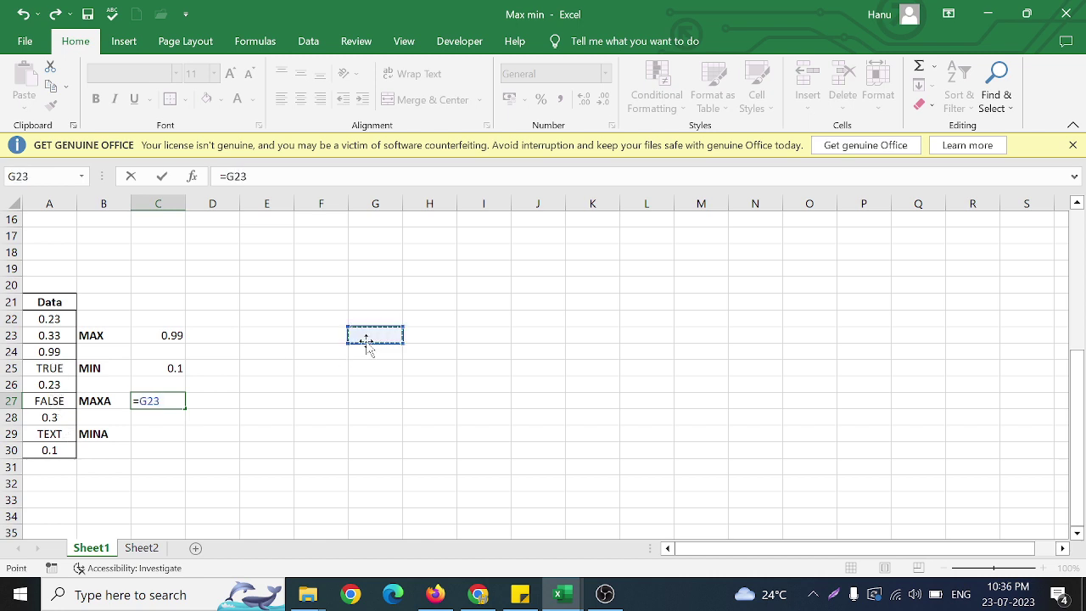
key("Escape")
Enter TRUE with 1 and FALSE with 0 in G23:H24.
left_click(382, 335)
type("true")
key("Tab")
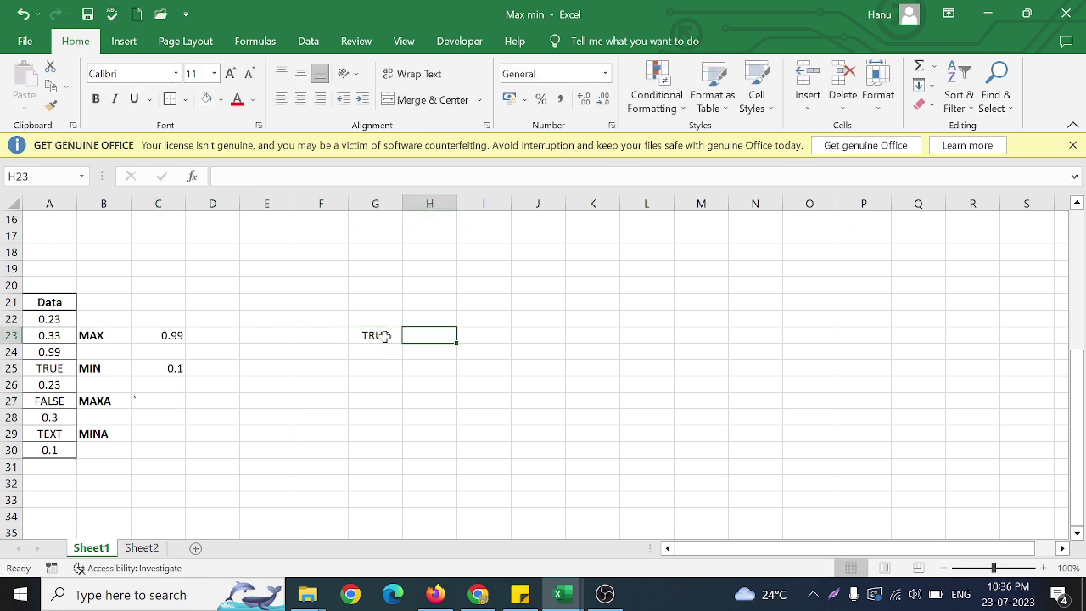
type("1")
double_click(377, 349)
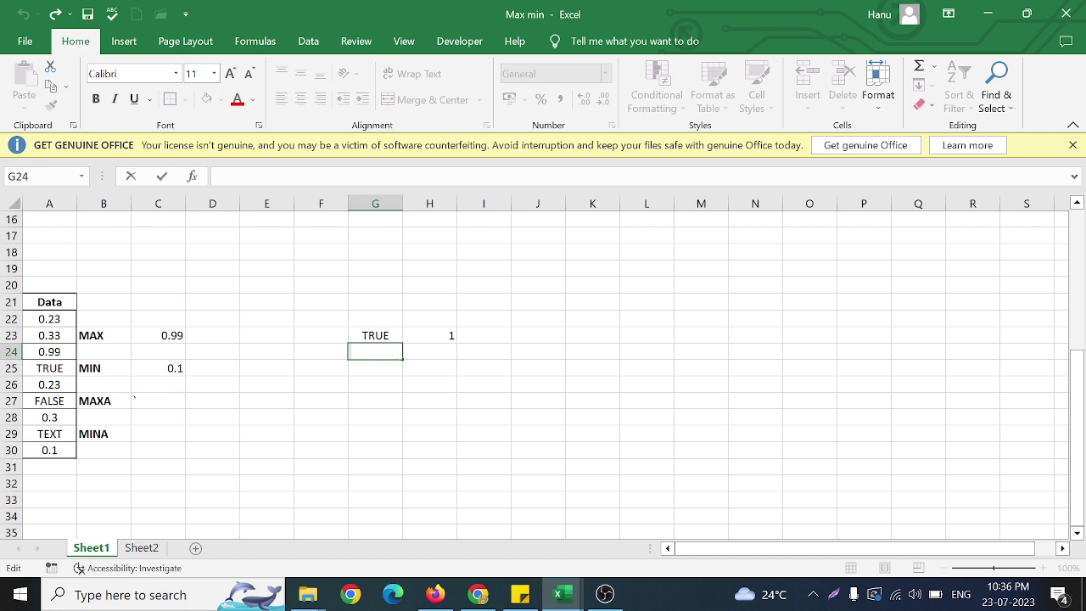
type("false")
left_click(453, 351)
type("0")
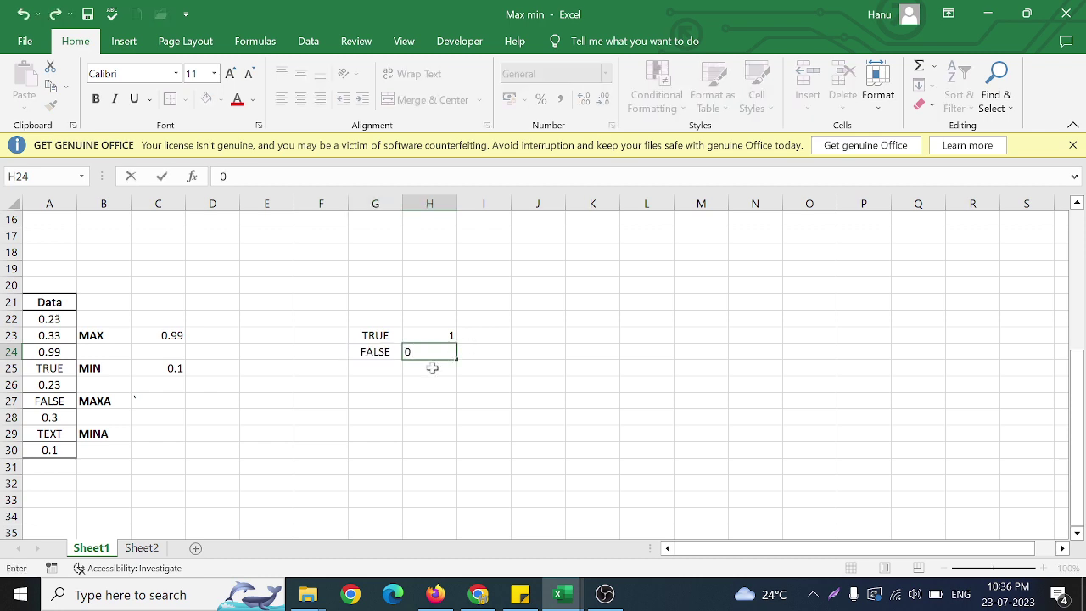
Add the text entry ('test') with value 0 in G25:H25.
left_click(382, 365)
type("tes")
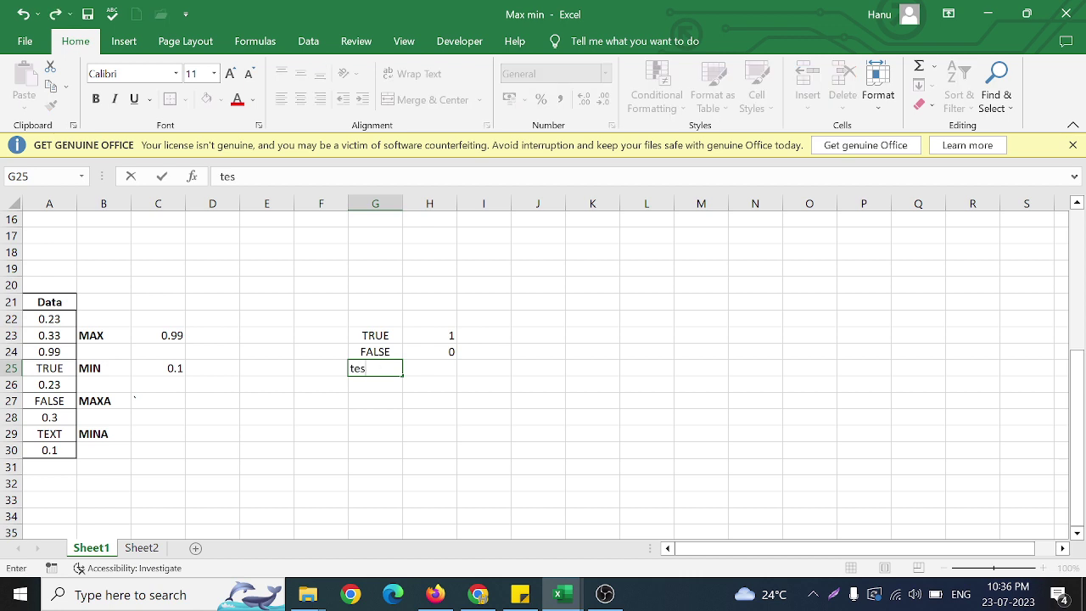
type("t")
left_click(432, 365)
type("0")
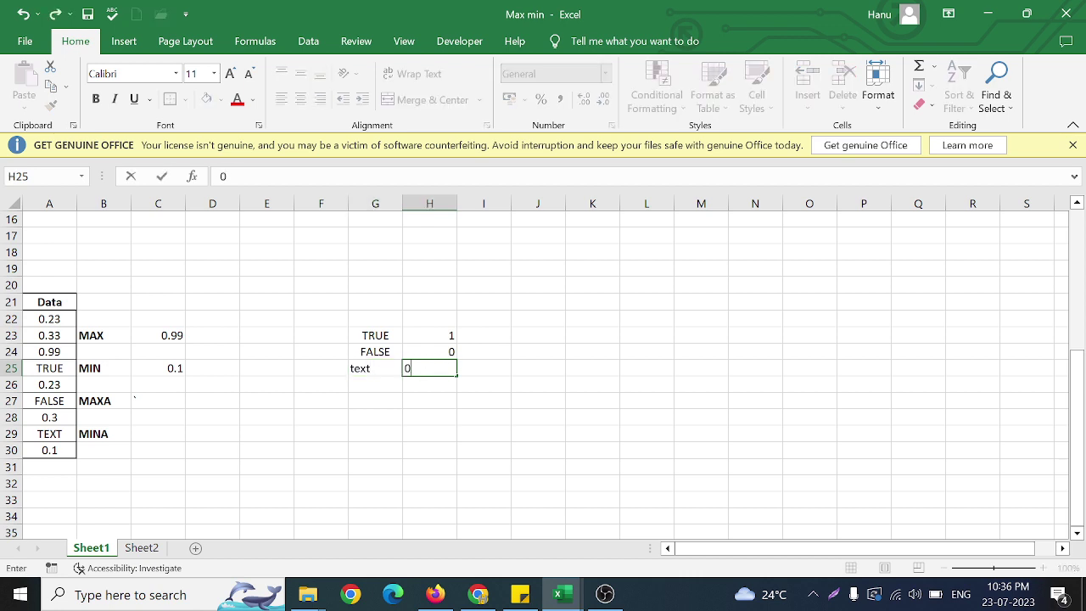
left_click(442, 402)
left_click(151, 399)
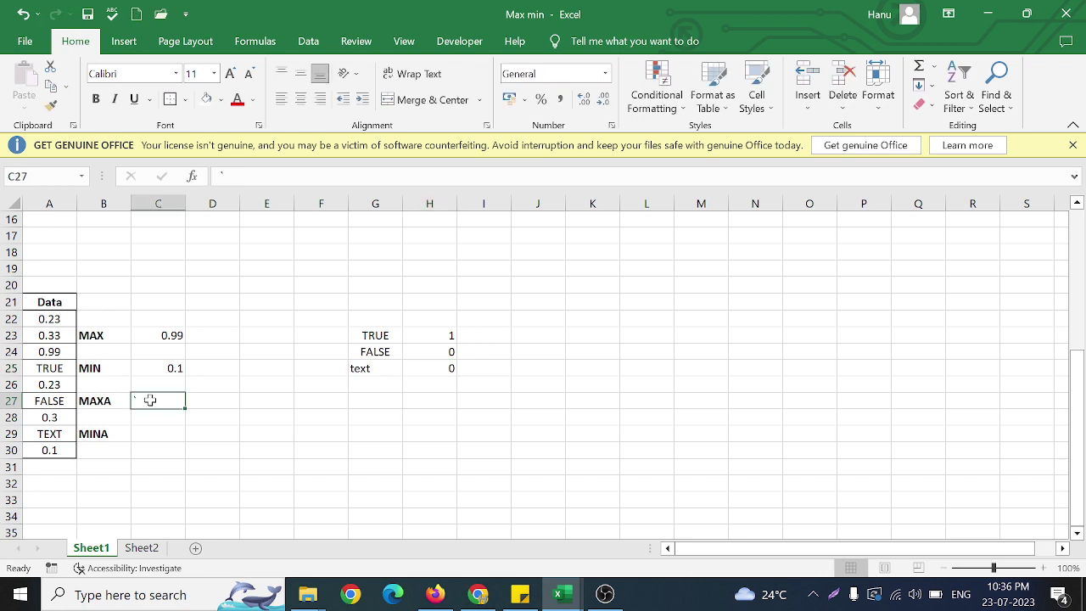
Enter =MAXA(A22:A30) in C27, giving 1.
type("=maxa(")
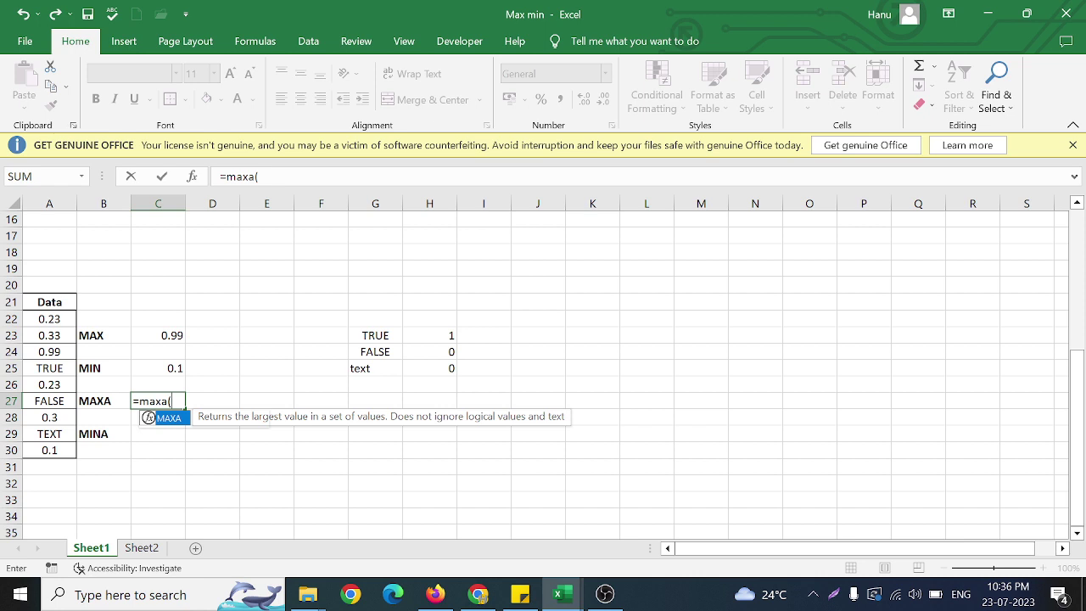
left_click_drag(43, 318, 46, 368)
left_click_drag(42, 433, 43, 449)
left_click_drag(51, 319, 53, 450)
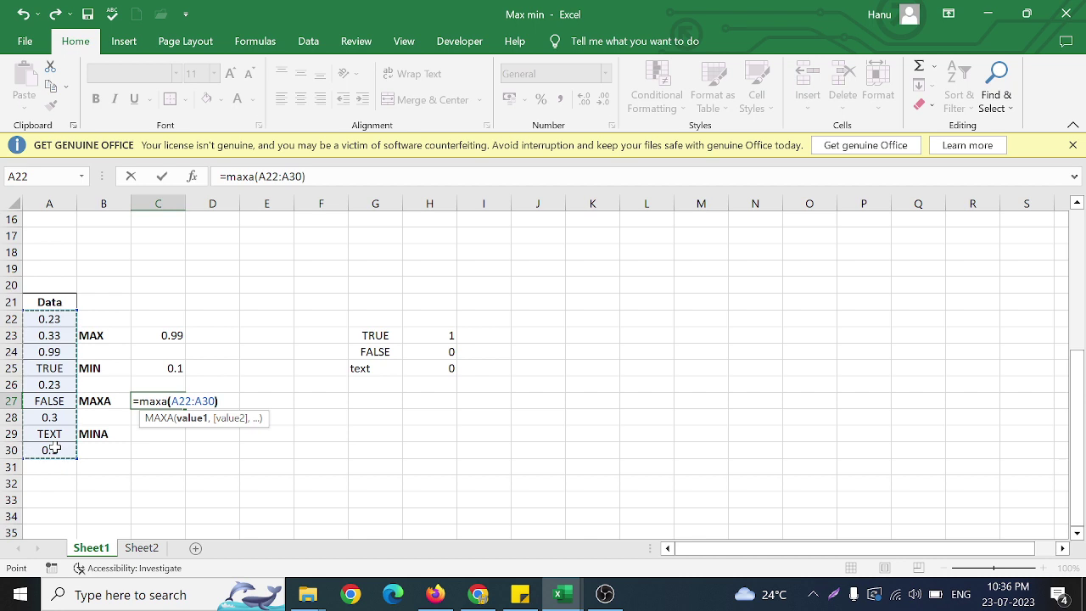
key("Return")
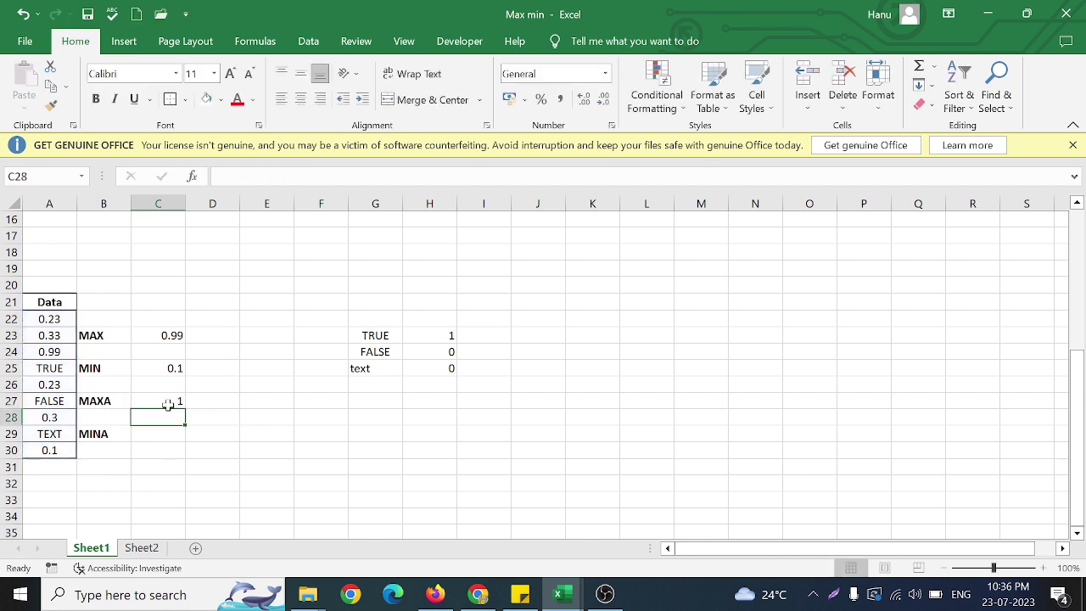
Compare the MAXA formula in C27 with the MAX formula in C23.
left_click(167, 403)
left_click(163, 337)
left_click(158, 400)
left_click(388, 339)
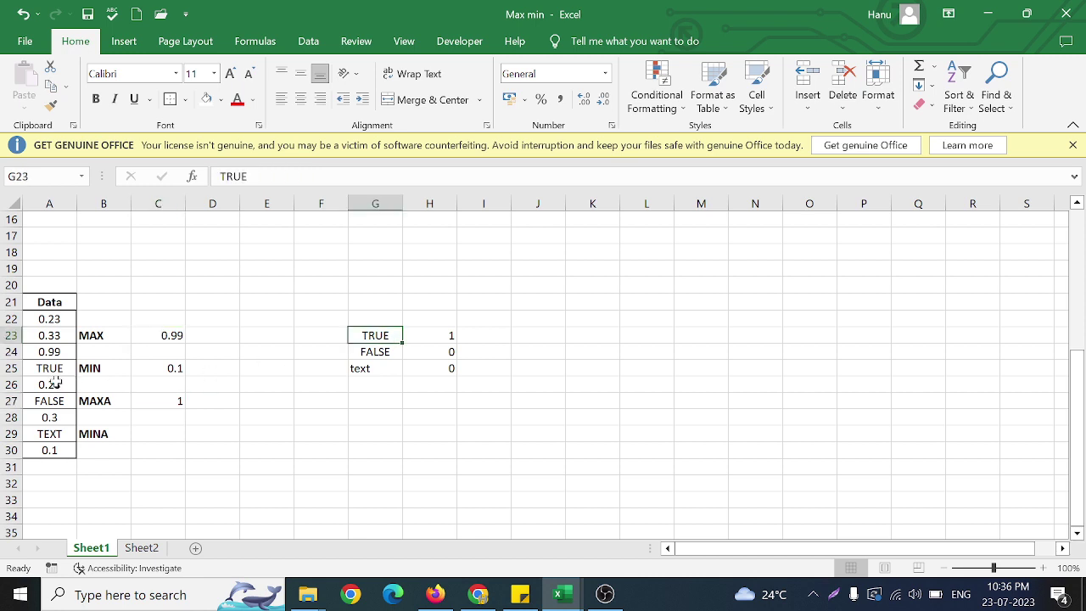
left_click(52, 370)
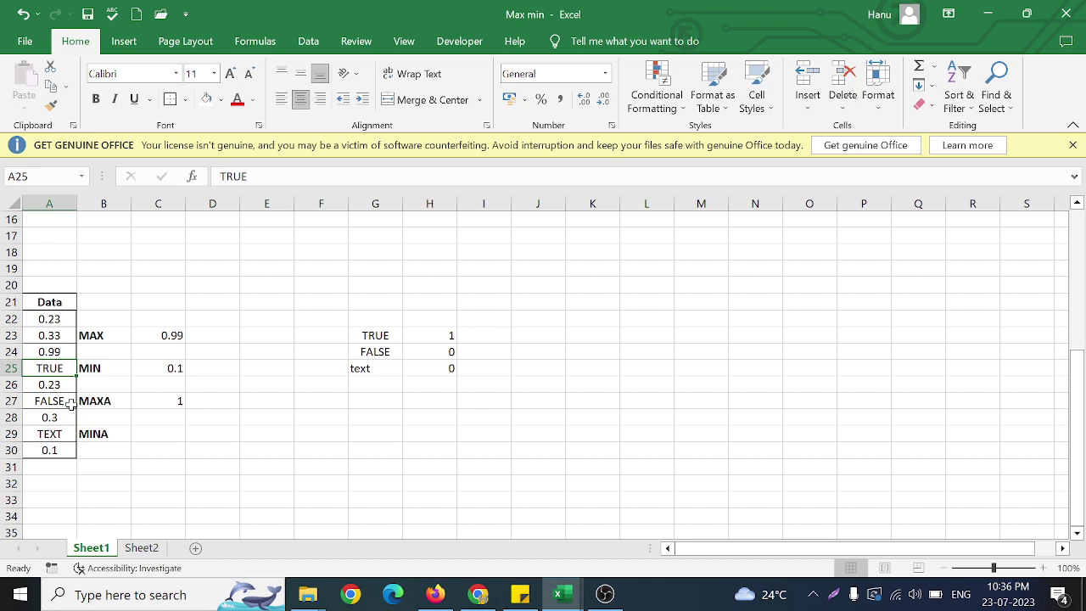
type("0.4")
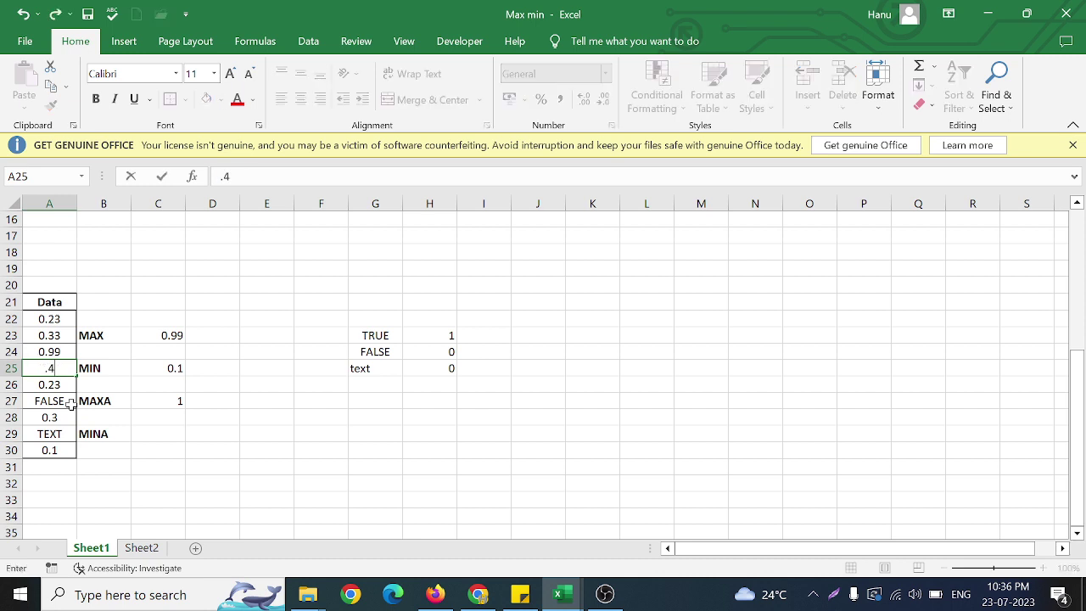
key("Return")
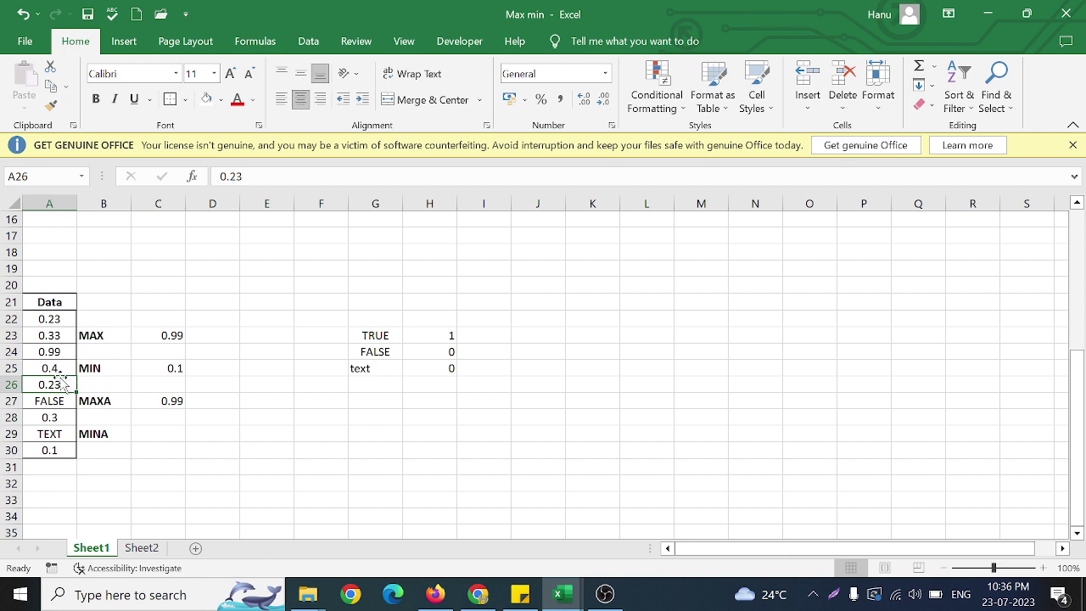
left_click(56, 370)
type("true")
key("Return")
Enter =MINA(A22:A30) in C29, giving 0, then select the TEXT entry in A29.
left_click(157, 432)
type("=")
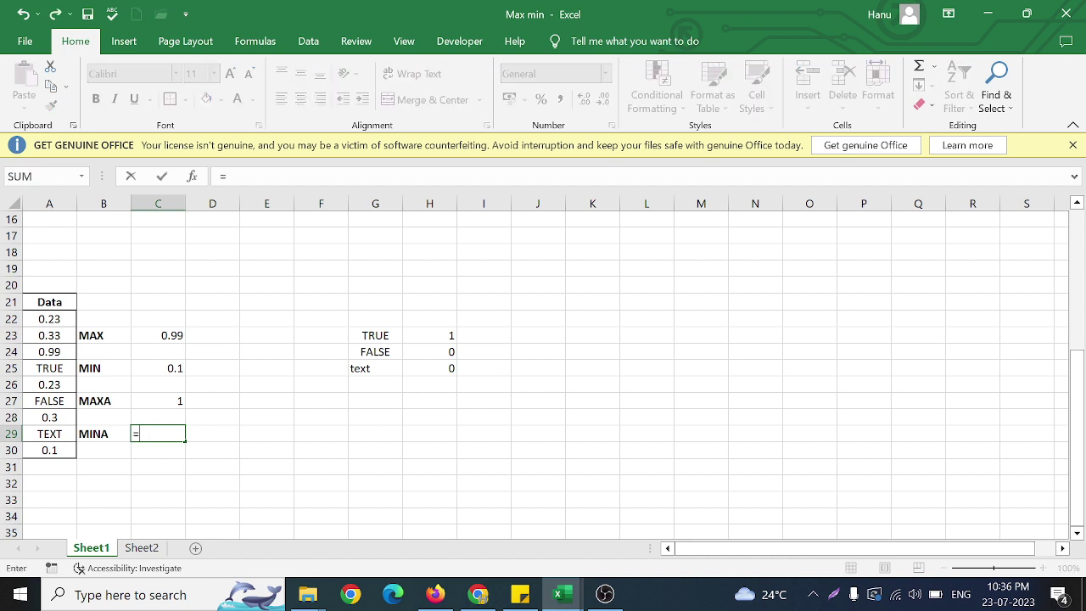
type("min")
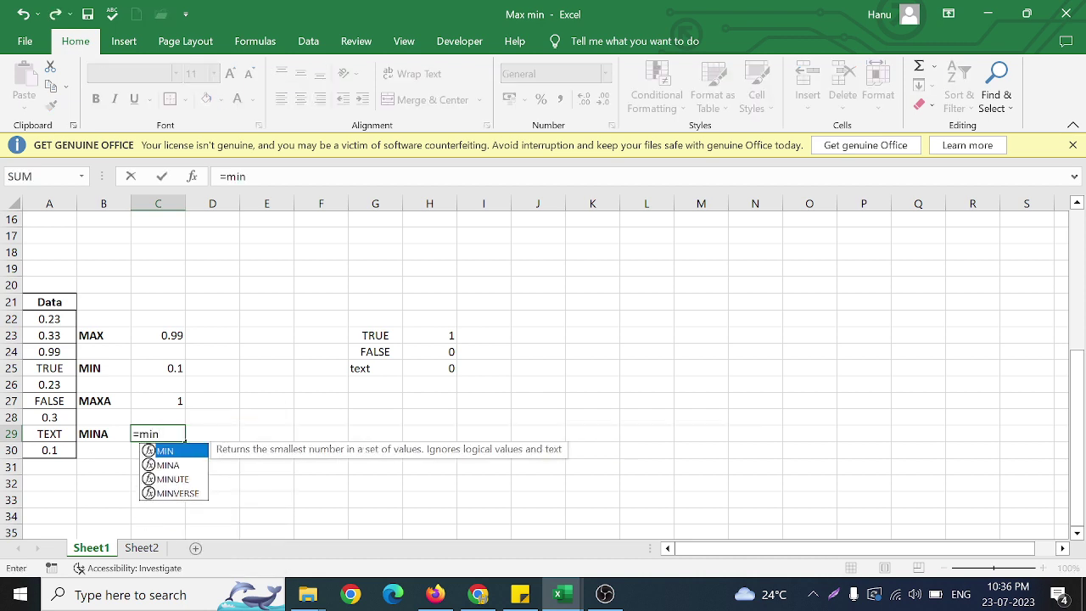
type("a(")
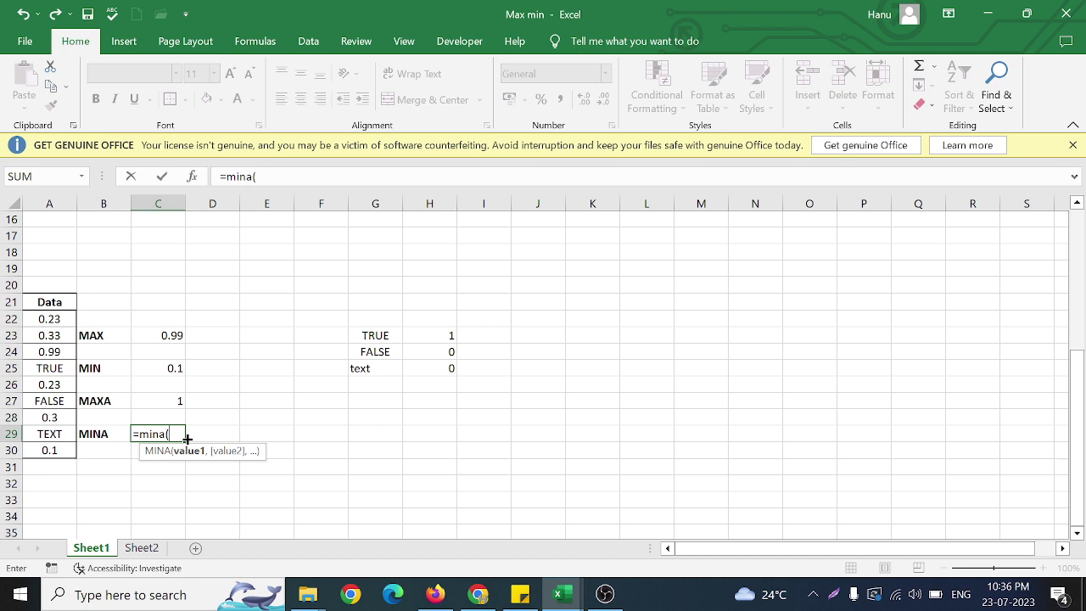
left_click_drag(64, 319, 65, 451)
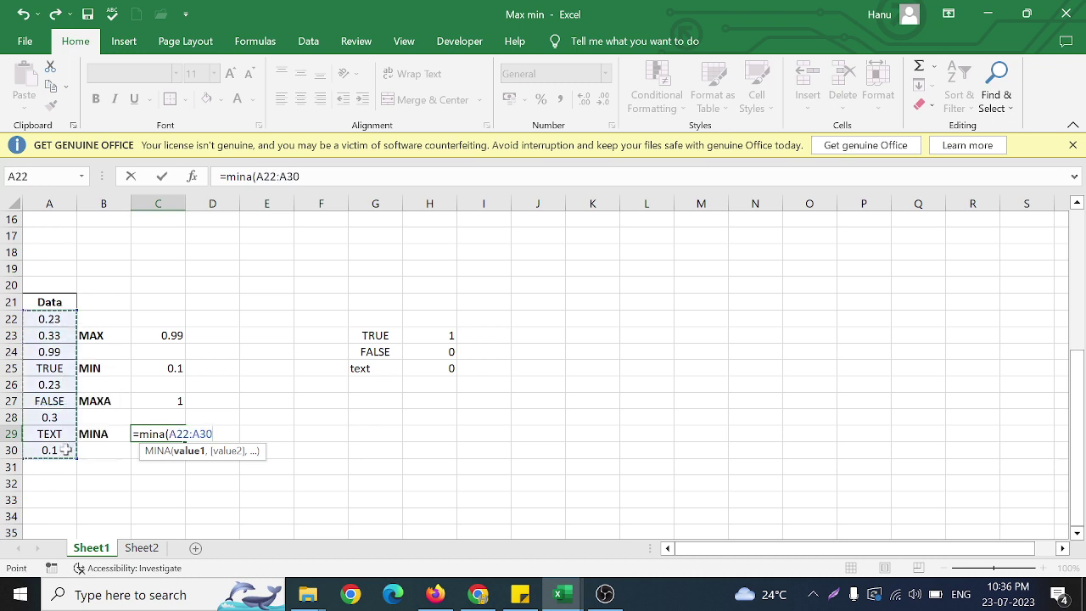
type(")")
key("Return")
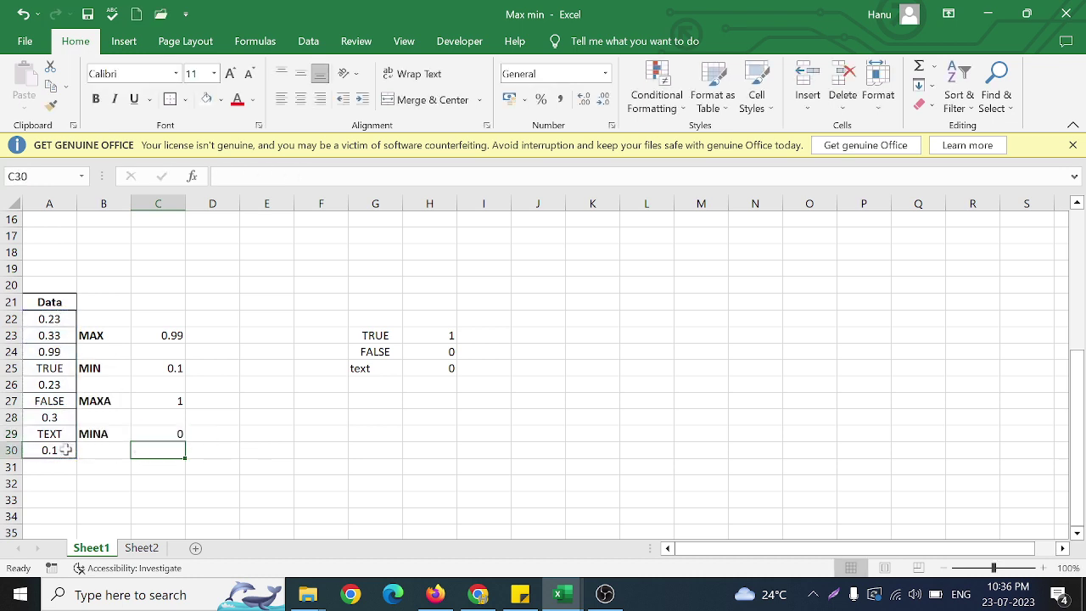
left_click(59, 402)
left_click(55, 433)
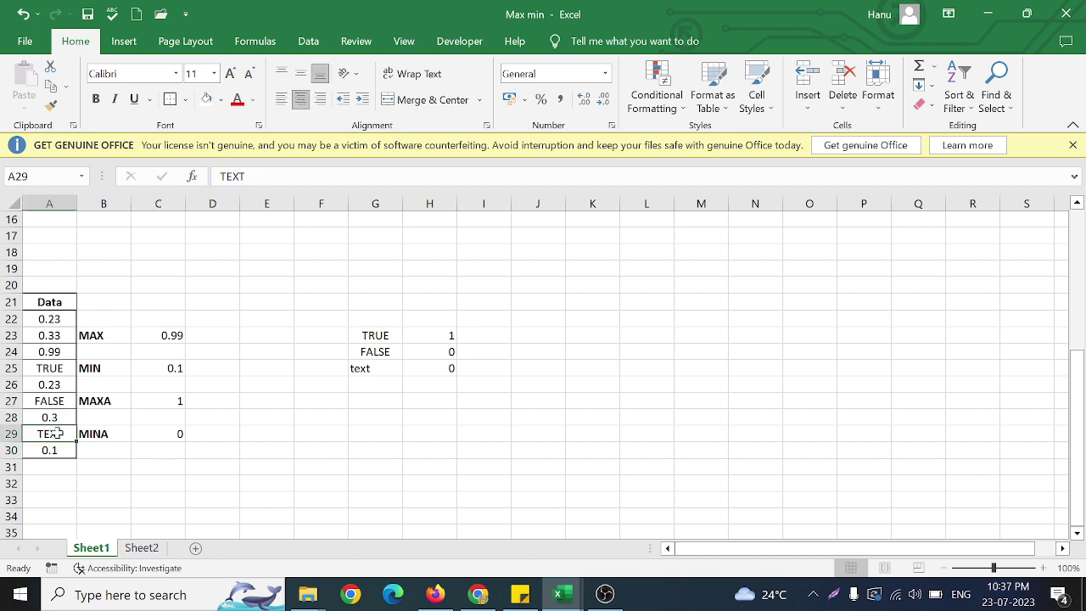
Replace the TEXT in A29 and the FALSE in A27 with 0.9.
type(".9")
key("Return")
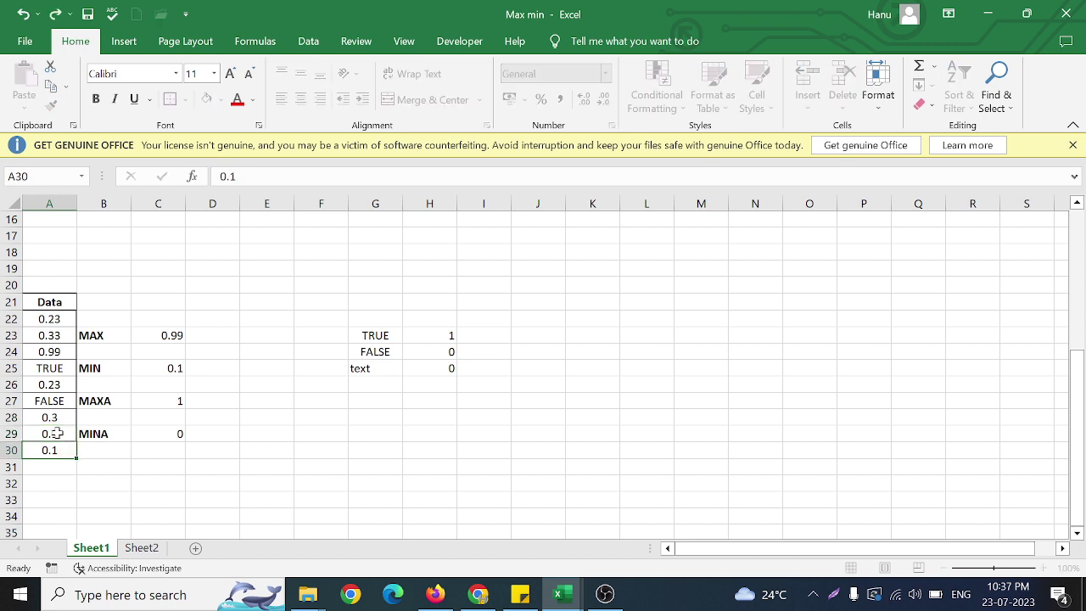
left_click(53, 401)
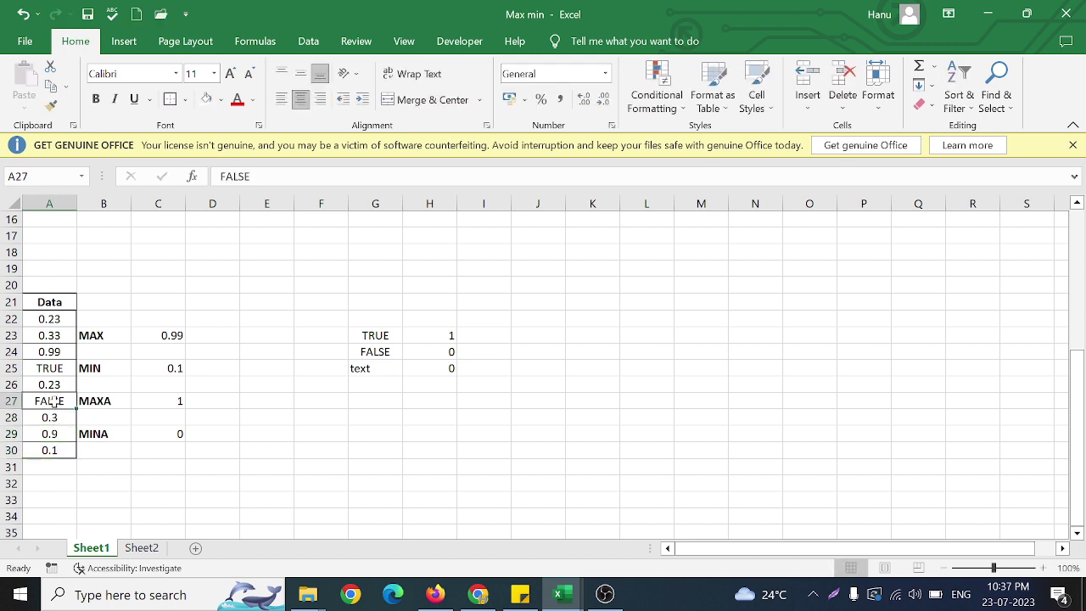
type(".9")
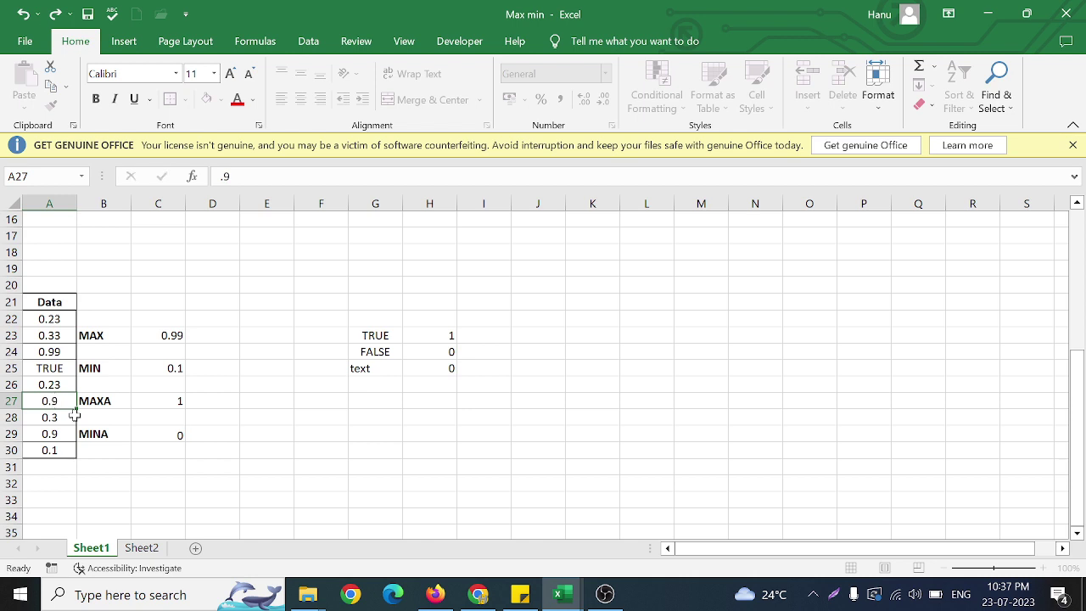
key("Return")
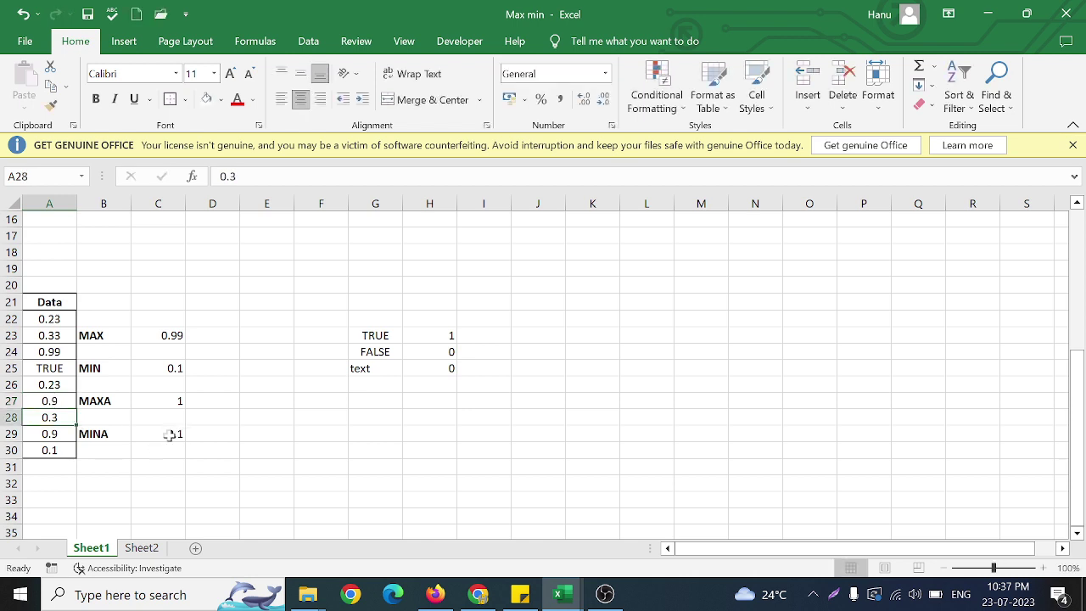
Retype A27 as asdf, then bring OBS Studio to the front.
left_click(66, 402)
type("2")
key("BackSpace")
type("asdf")
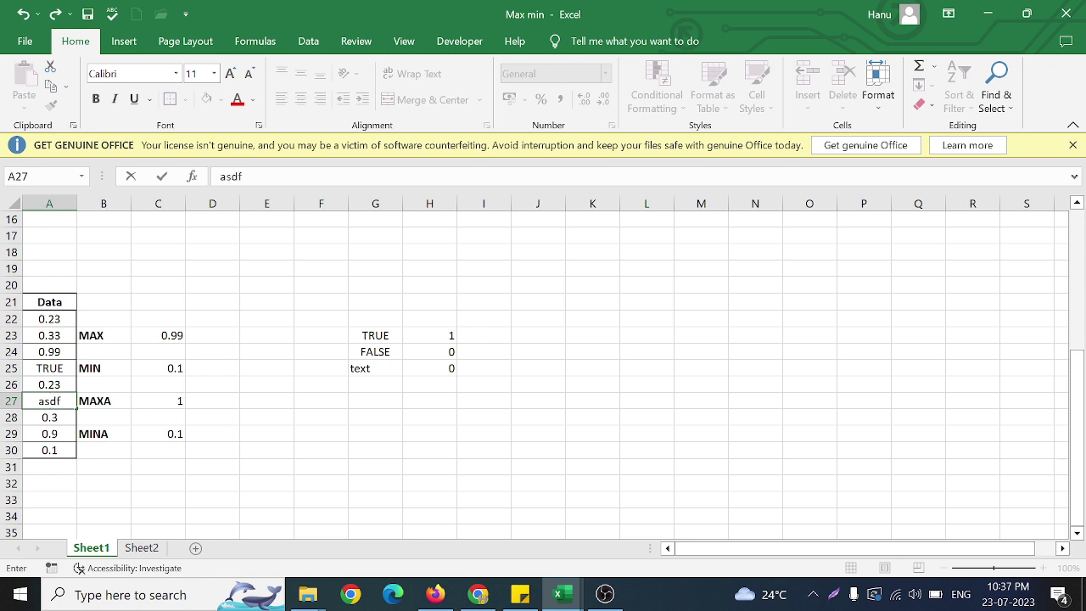
key("Return")
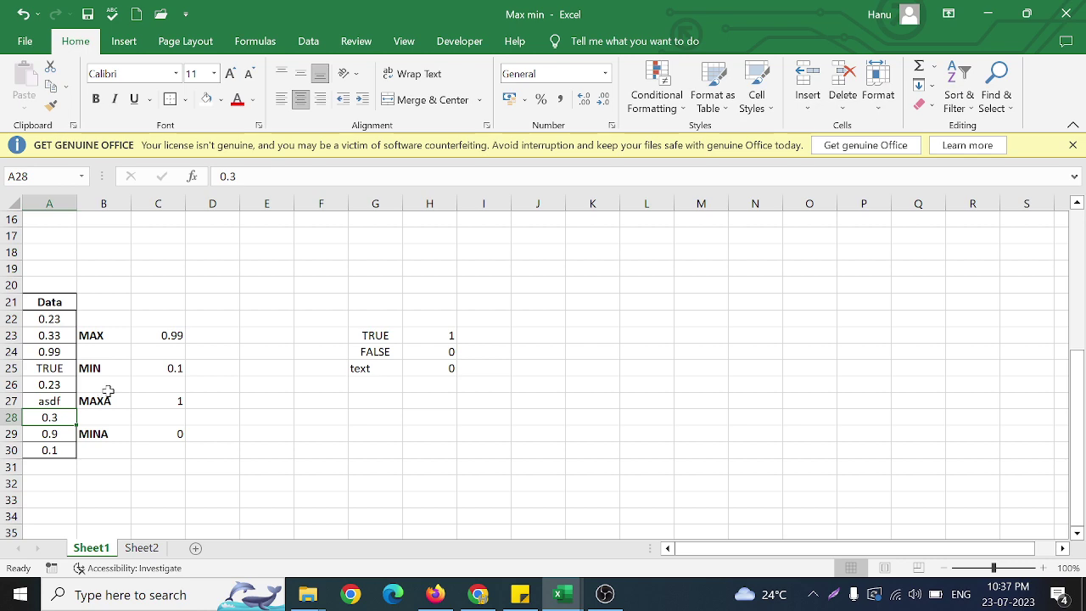
left_click(605, 594)
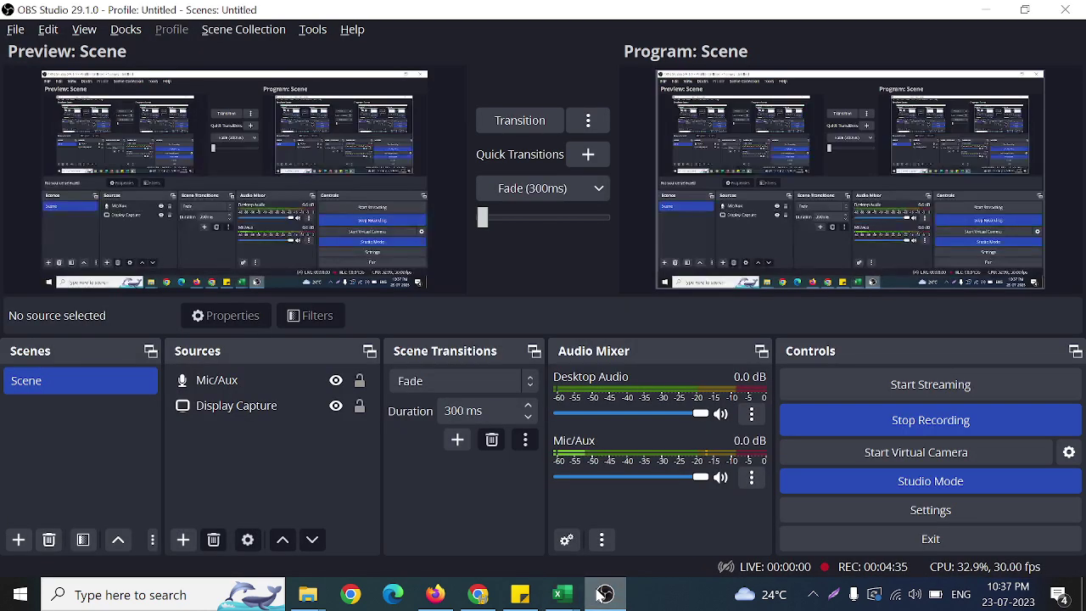